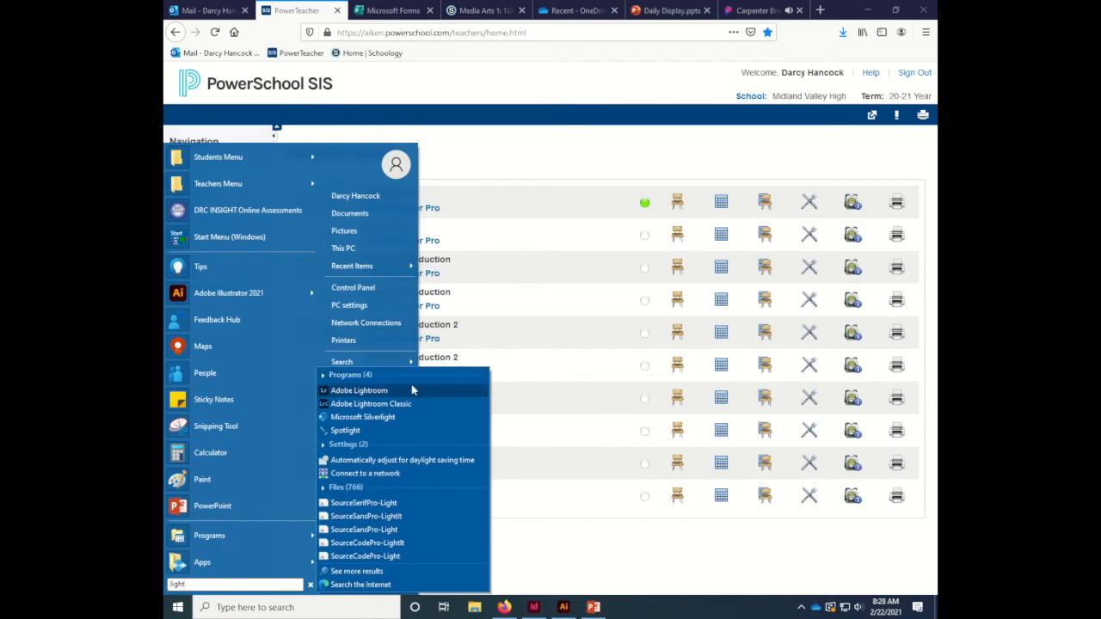
Step: Launch Adobe Lightroom Classic and start importing photos into the catalog
click(389, 405)
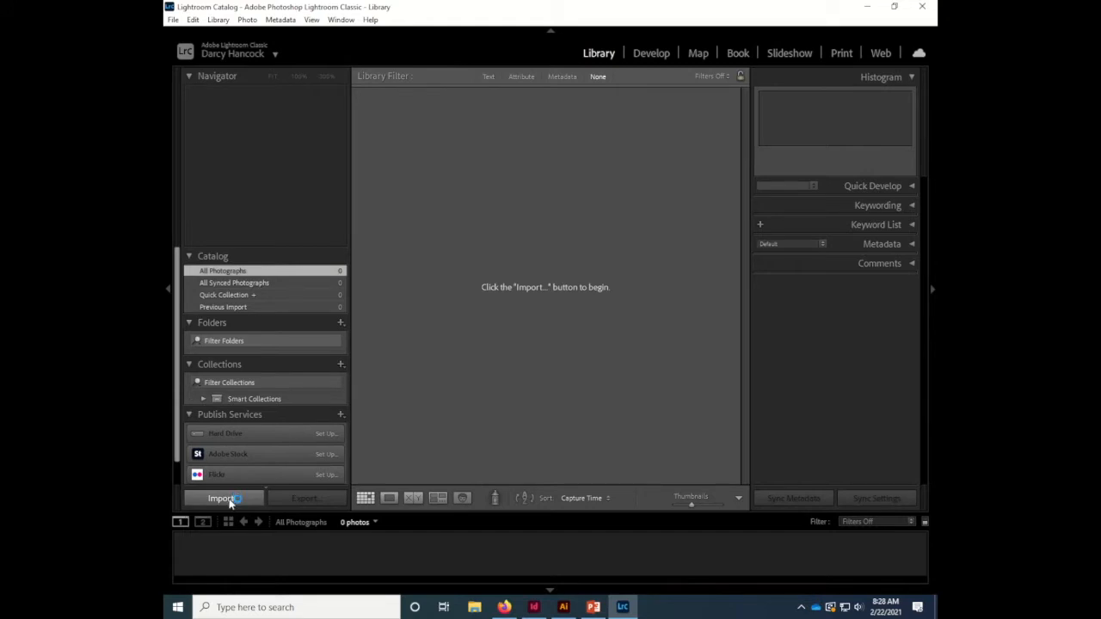
click(228, 502)
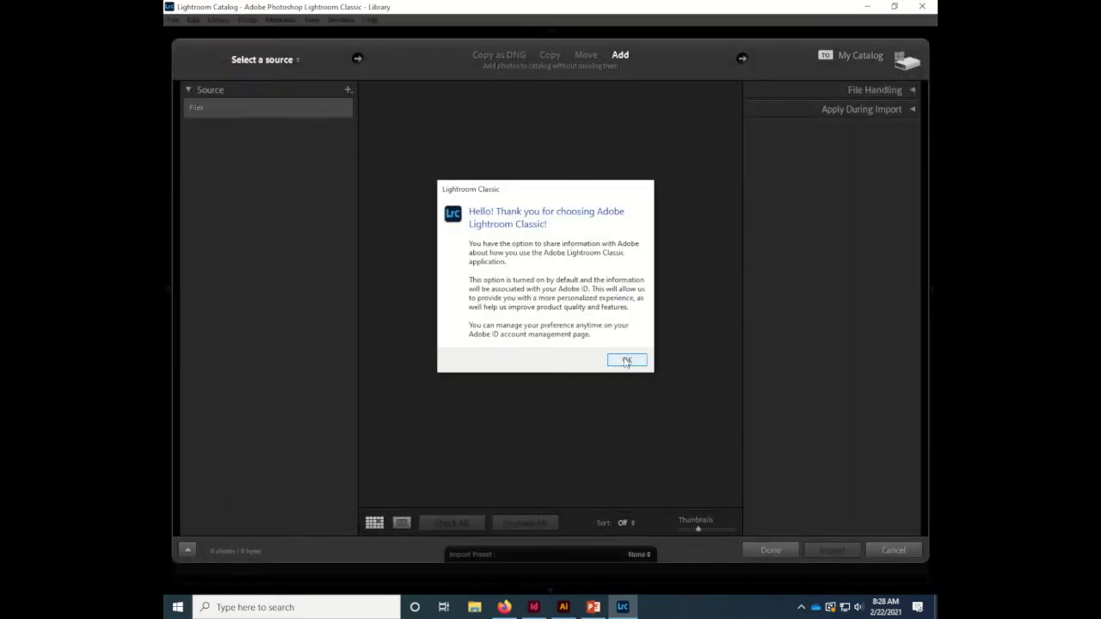
Step: Dismiss the welcome messages, look through the Getting Started tips and close them
click(624, 362)
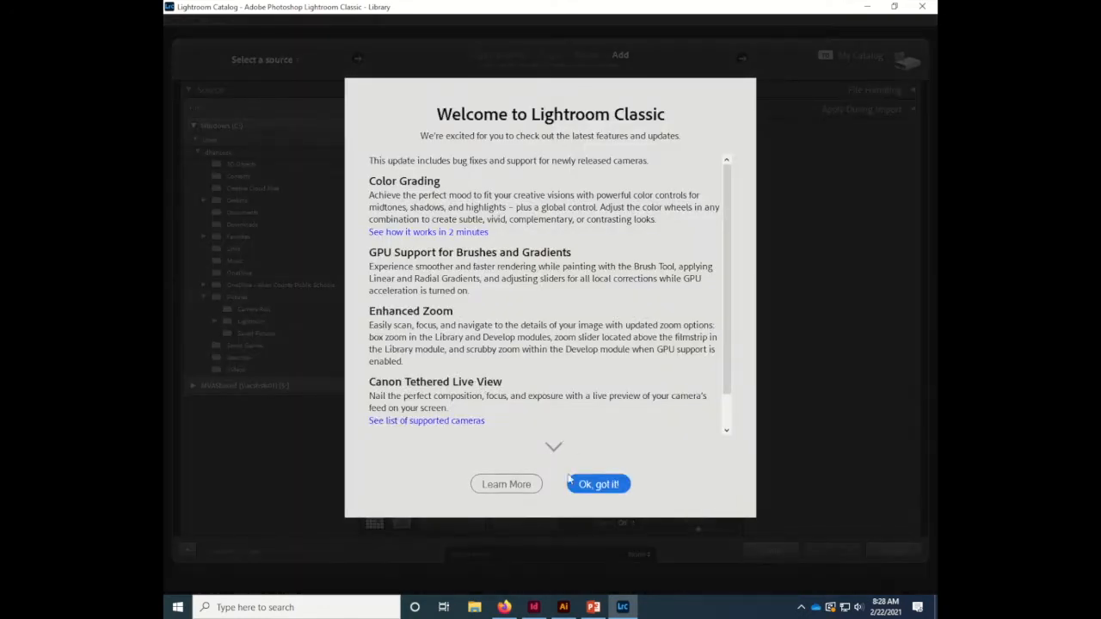
click(588, 486)
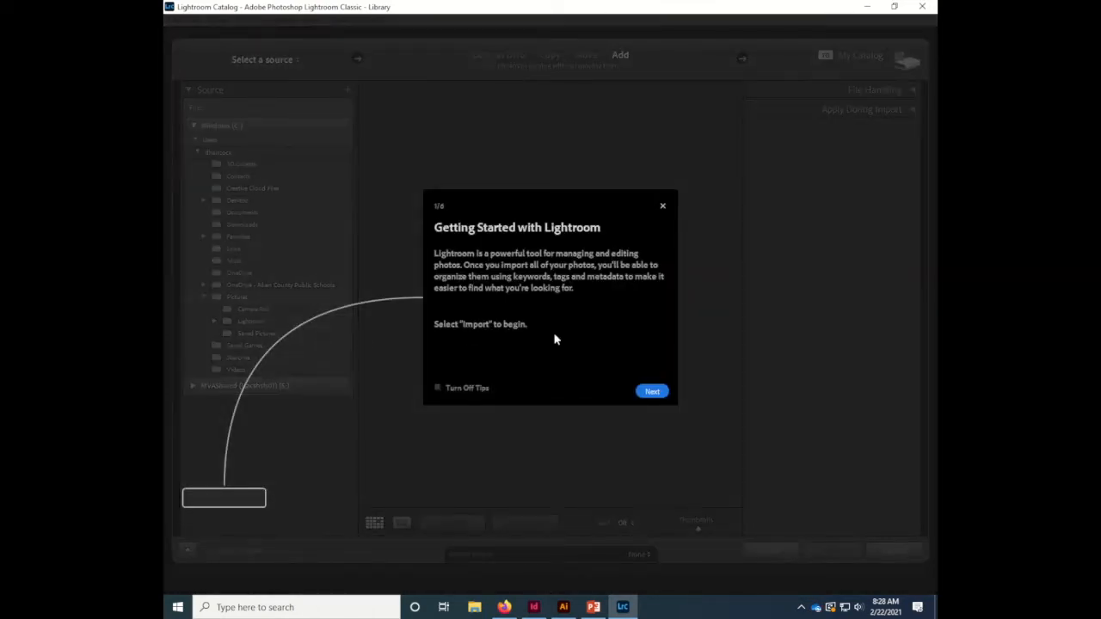
click(651, 392)
click(651, 392)
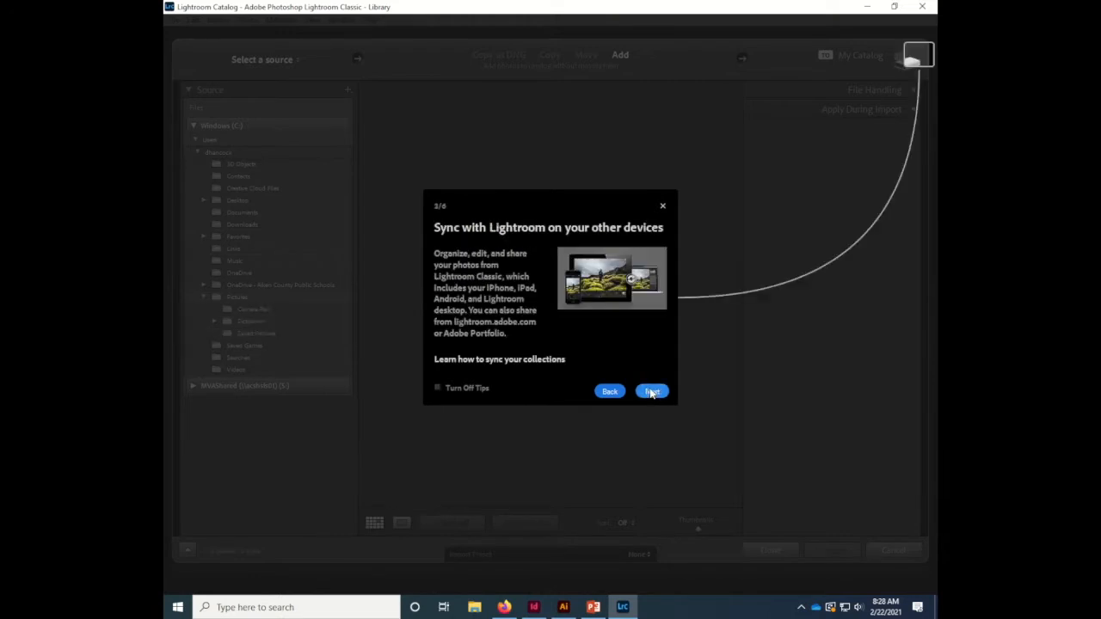
click(651, 392)
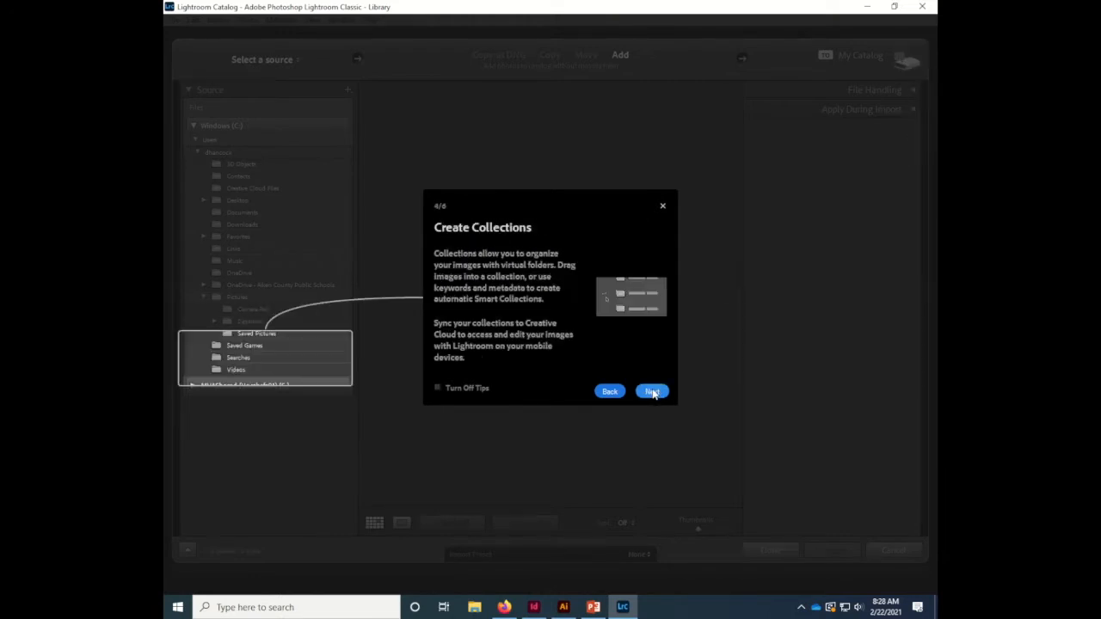
click(652, 392)
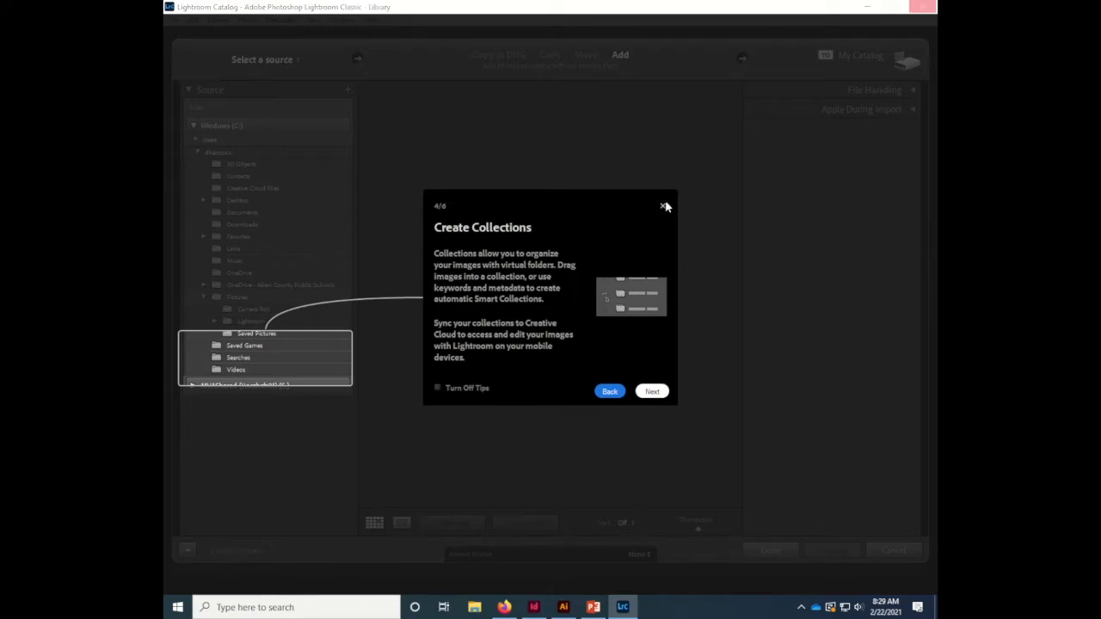
click(663, 206)
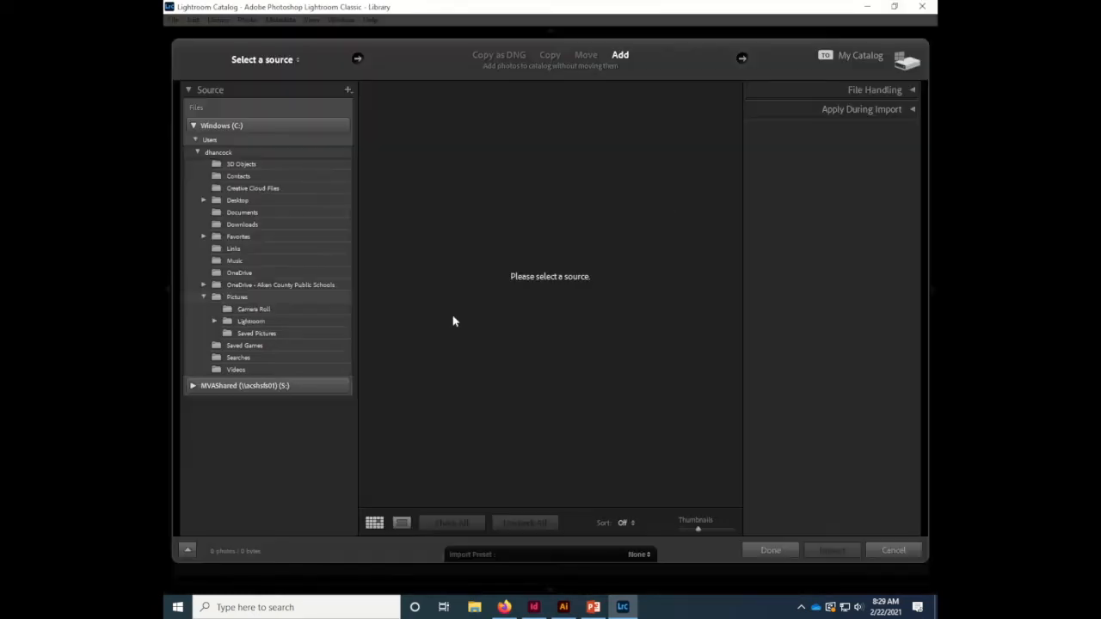
Step: Set the Downloads folder as the import source and try including and excluding individual photos
click(234, 226)
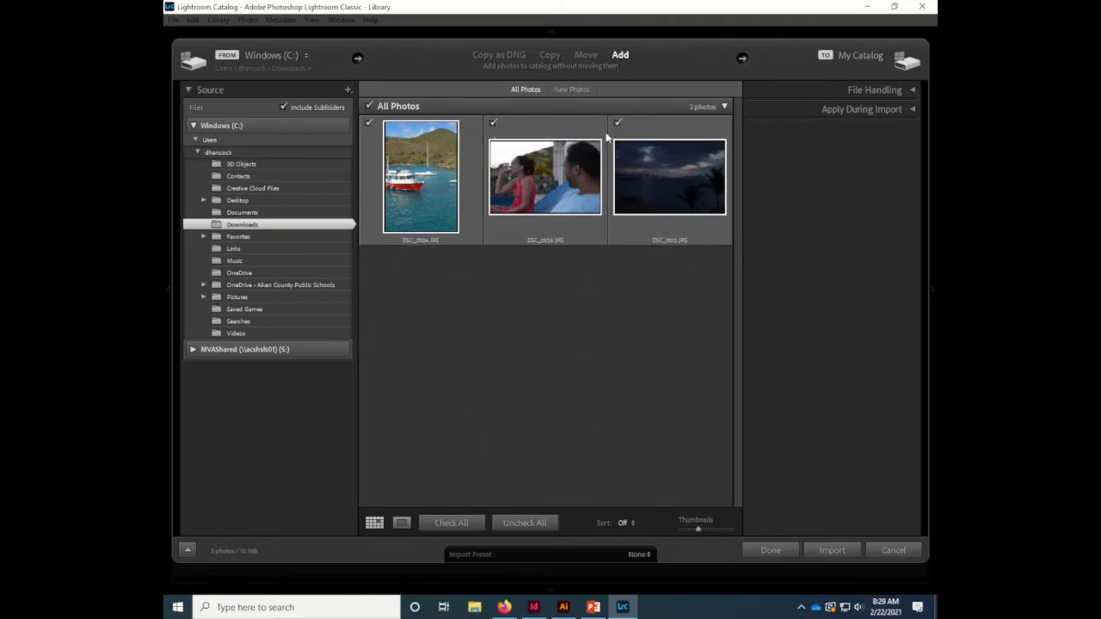
click(368, 107)
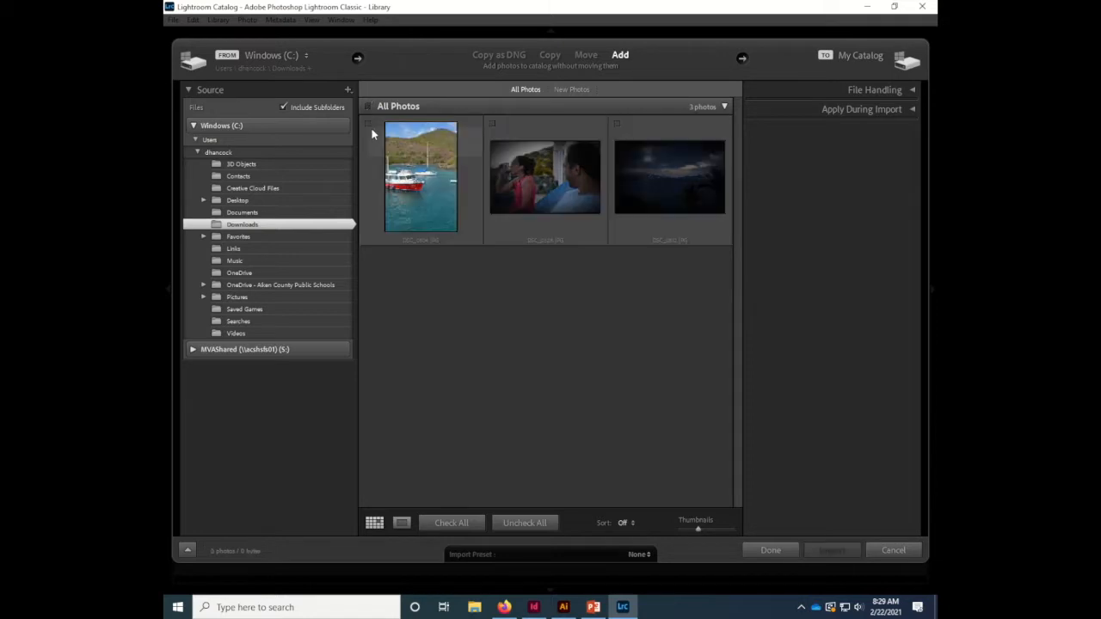
click(369, 124)
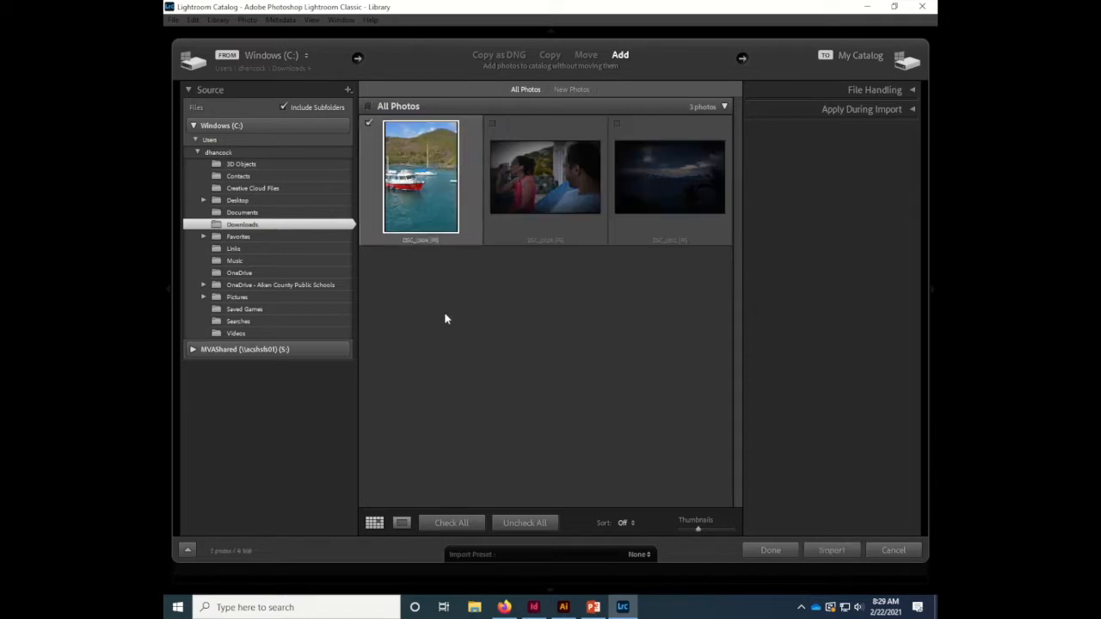
click(369, 124)
click(491, 124)
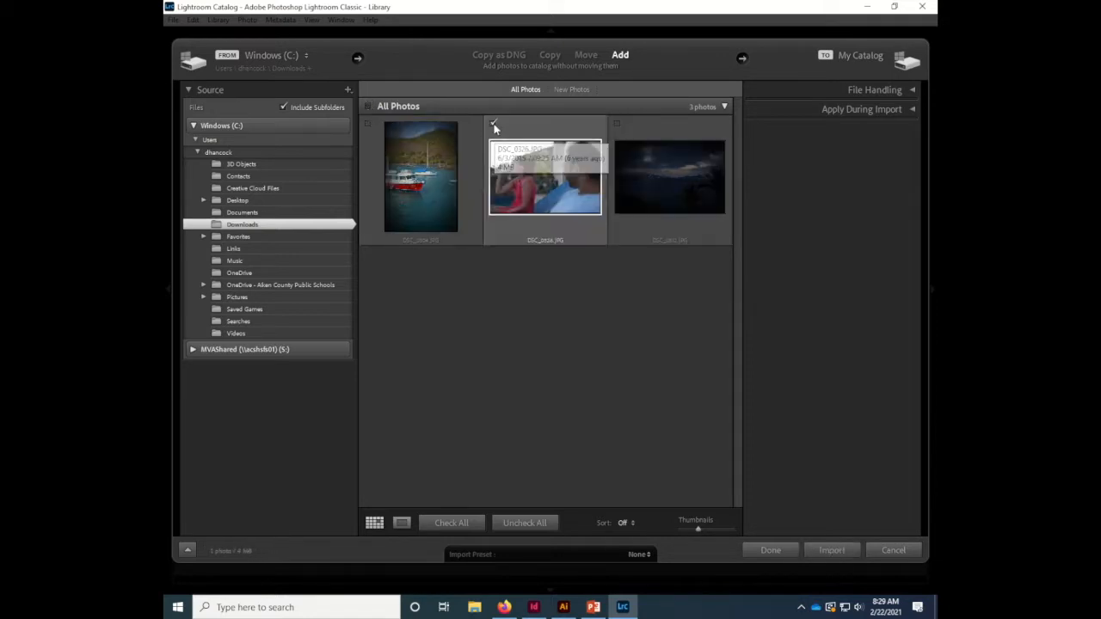
click(493, 124)
Step: Include all photos from the Downloads folder and import them into the catalog
click(363, 106)
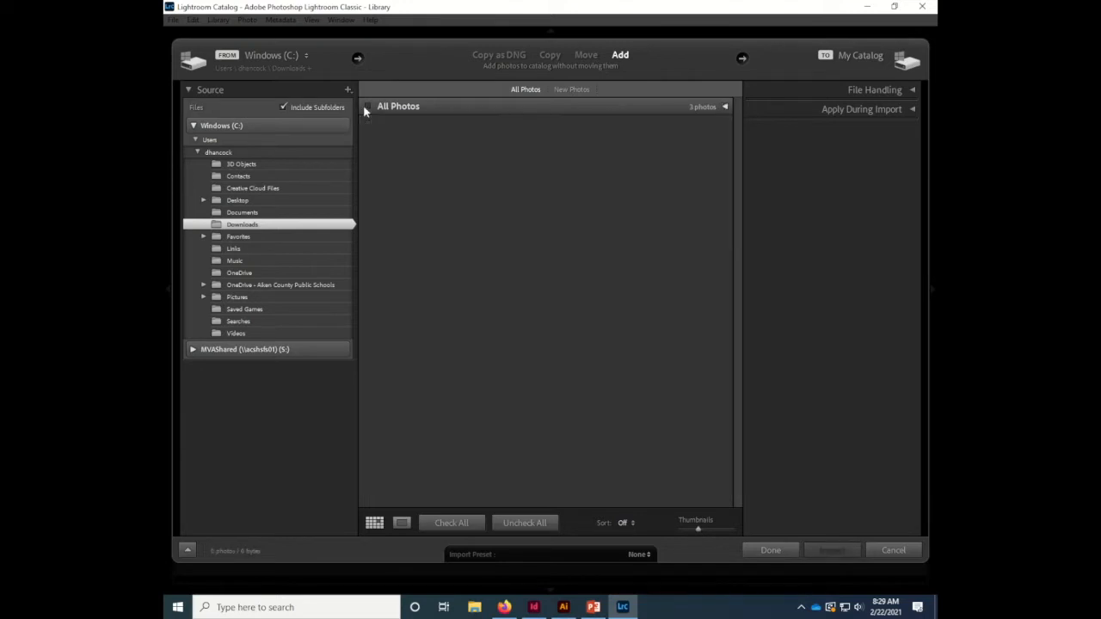
click(366, 106)
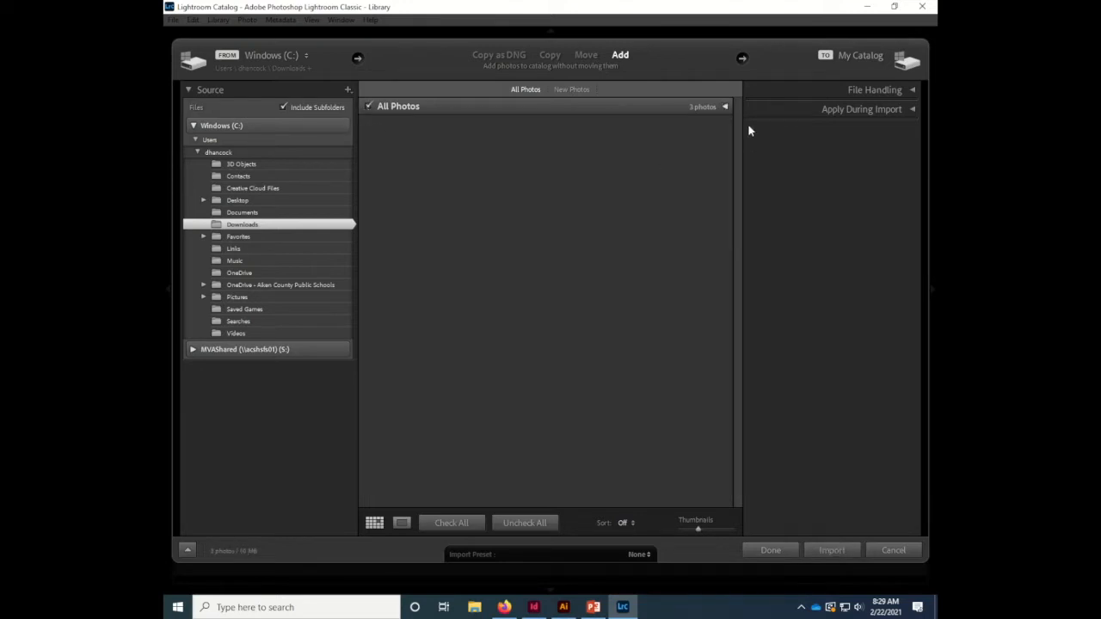
click(725, 107)
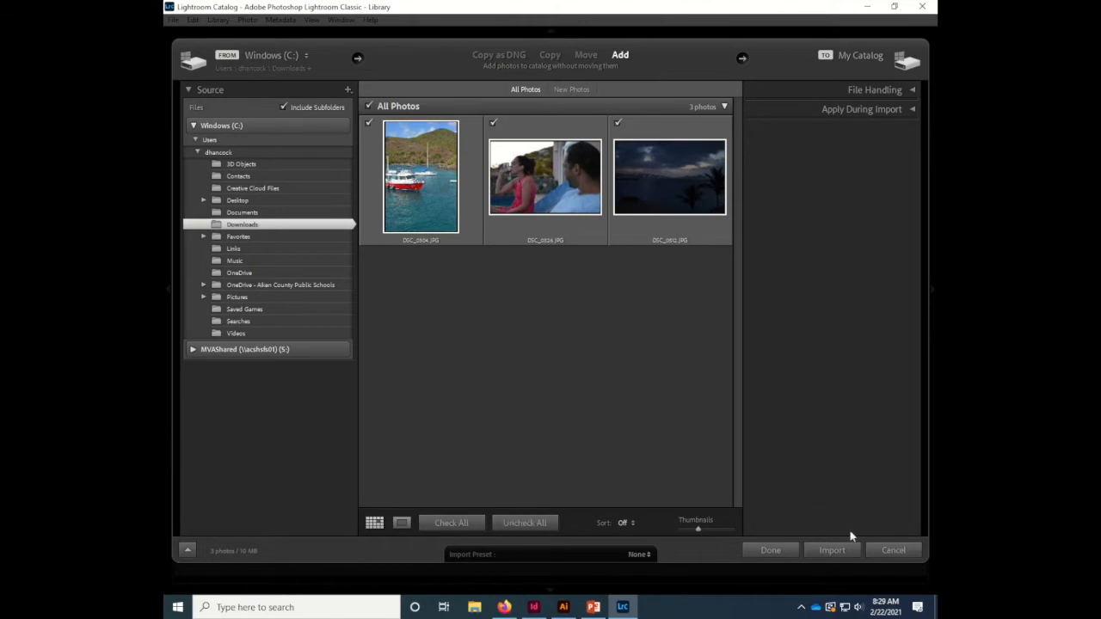
click(839, 550)
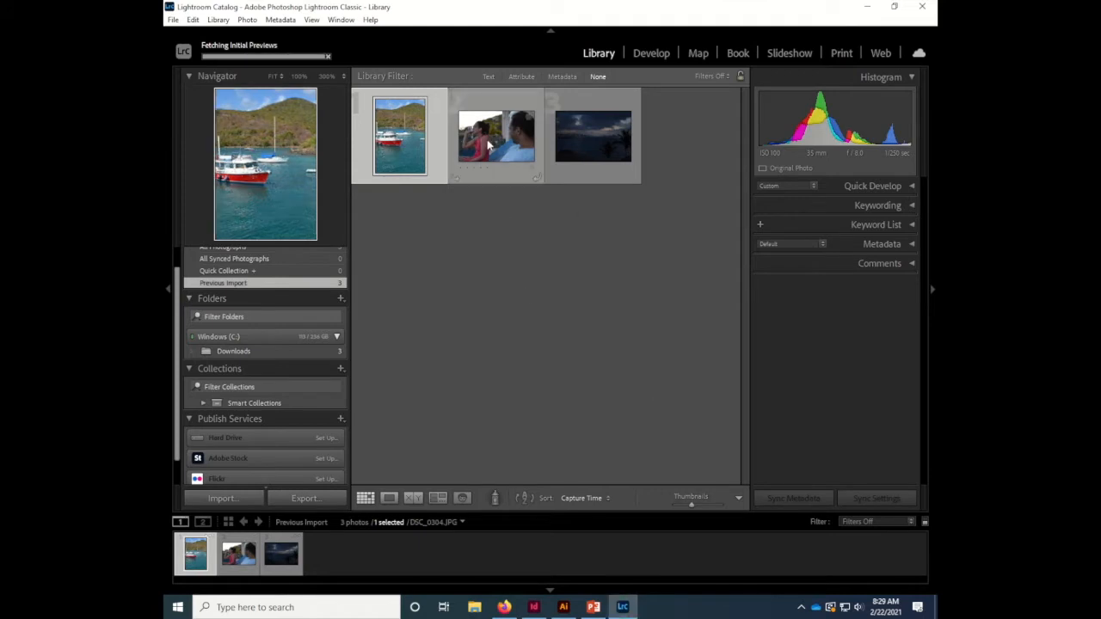
Step: Browse the imported photos in the library grid and select DSC_0326.JPG
key(Right)
key(Right)
click(423, 146)
click(496, 139)
click(580, 142)
click(491, 146)
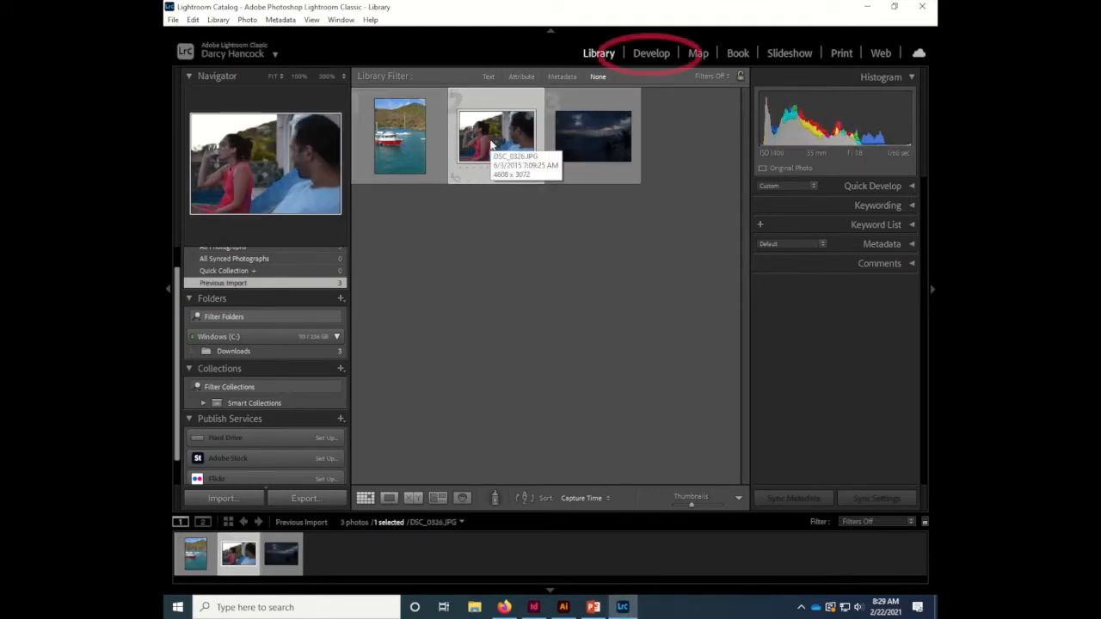
Step: Open DSC_0326.JPG in the Develop module and go through all the introductory tips until they close
click(651, 53)
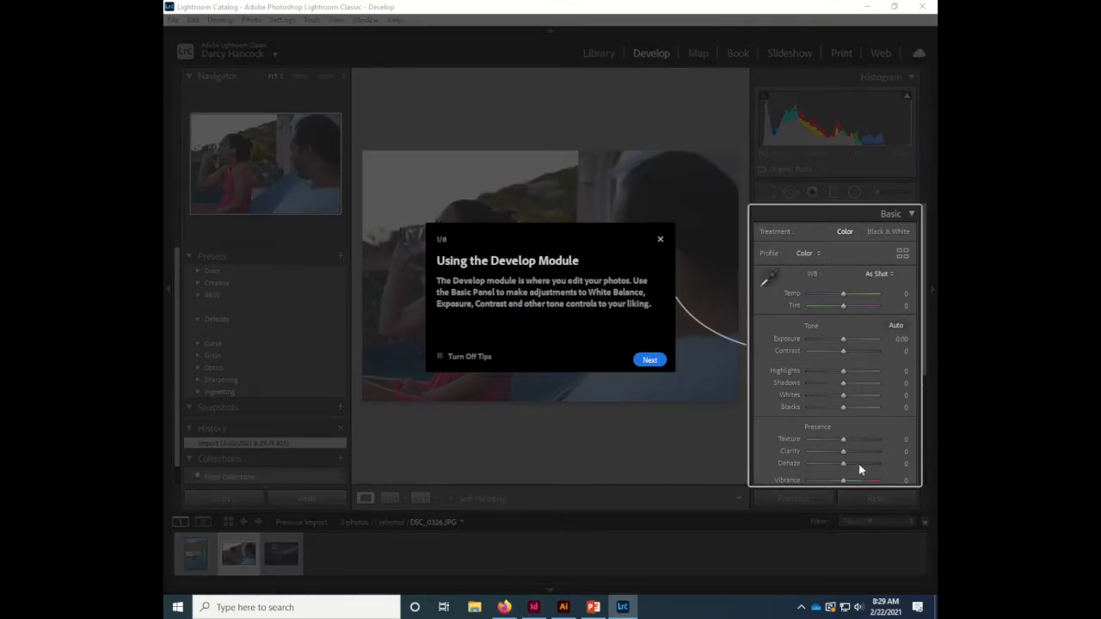
click(652, 361)
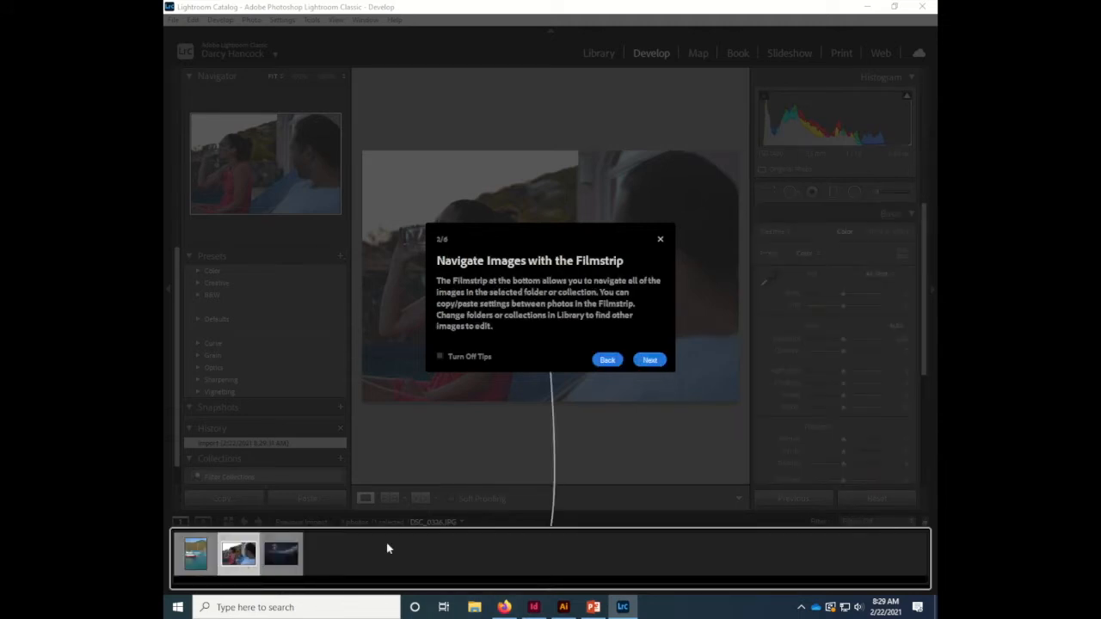
click(650, 361)
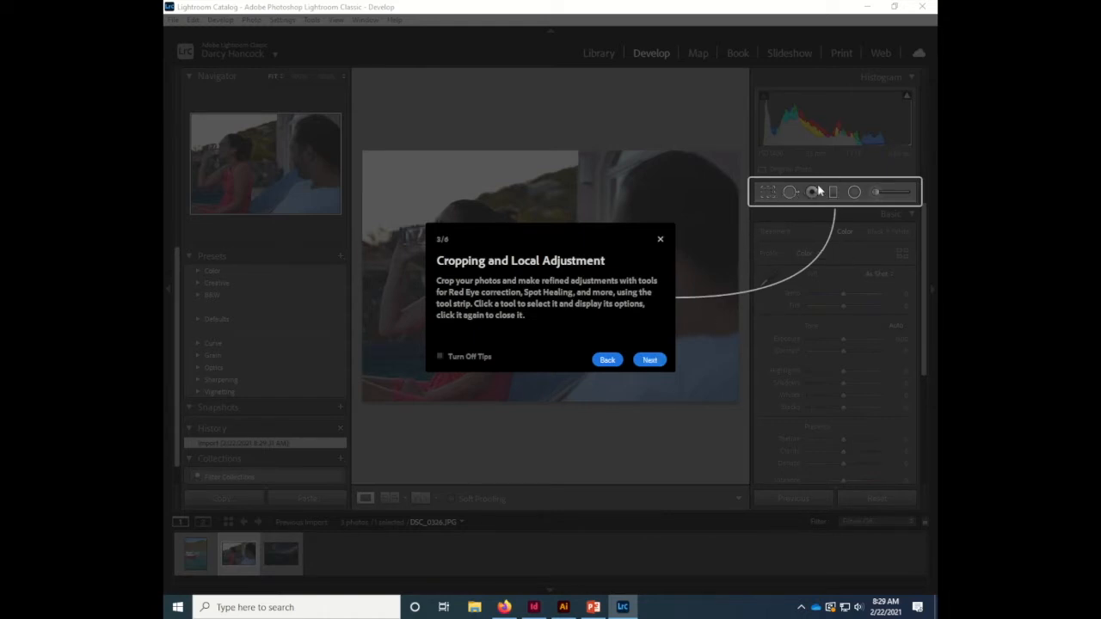
click(652, 362)
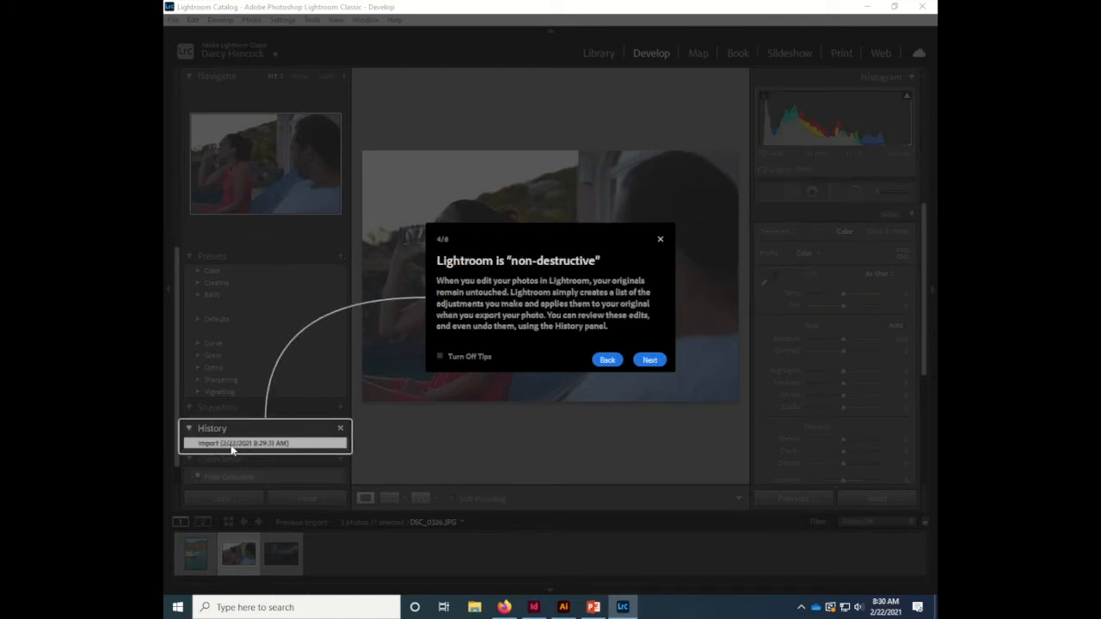
click(650, 360)
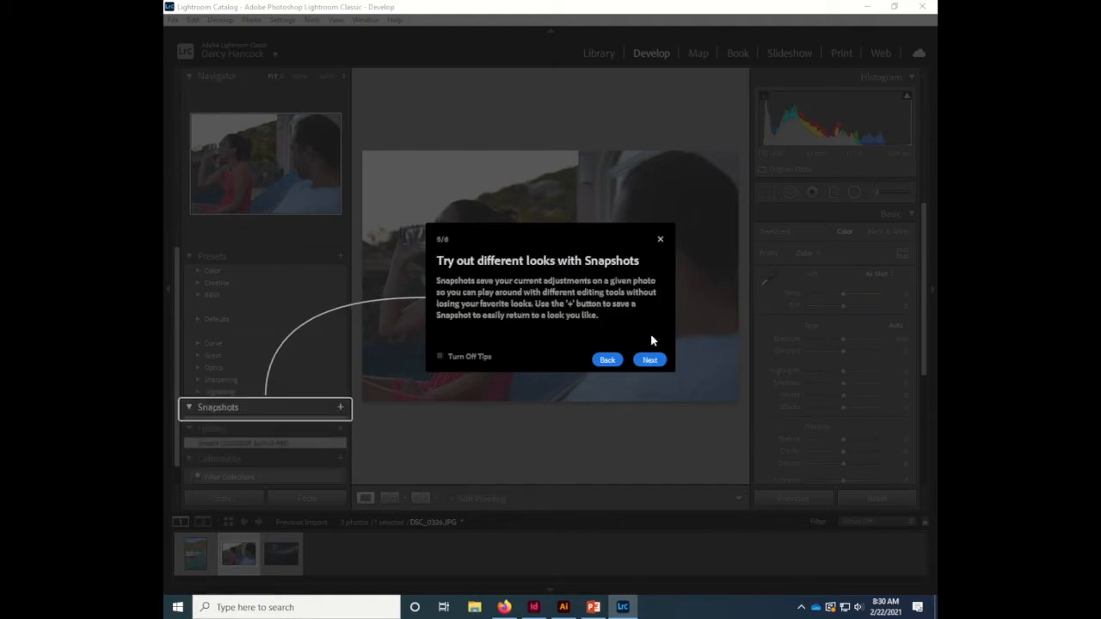
click(649, 359)
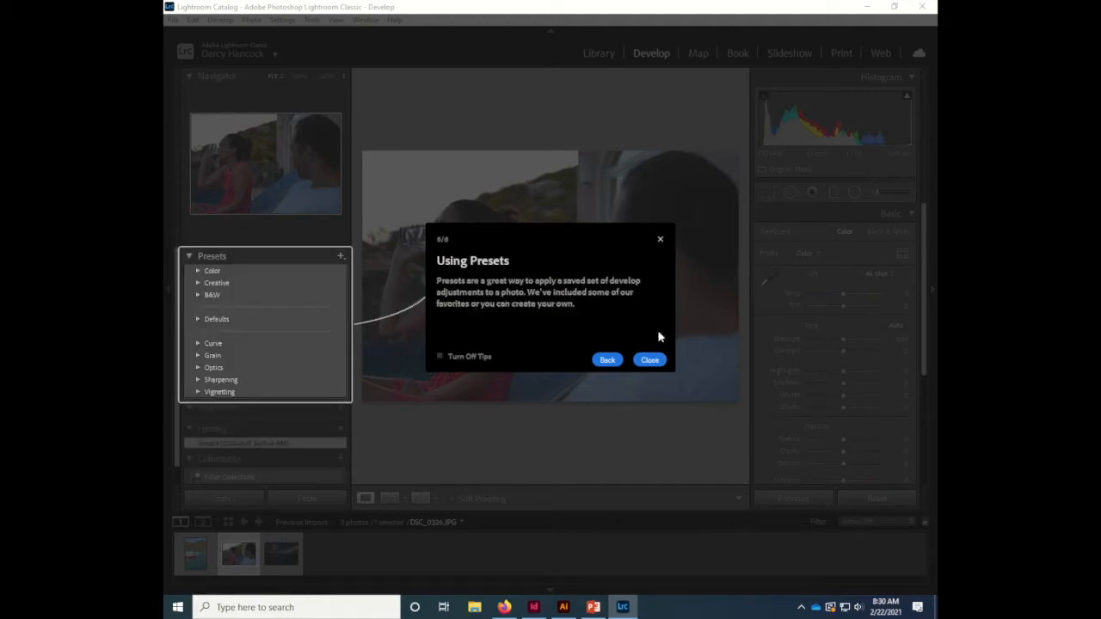
click(650, 359)
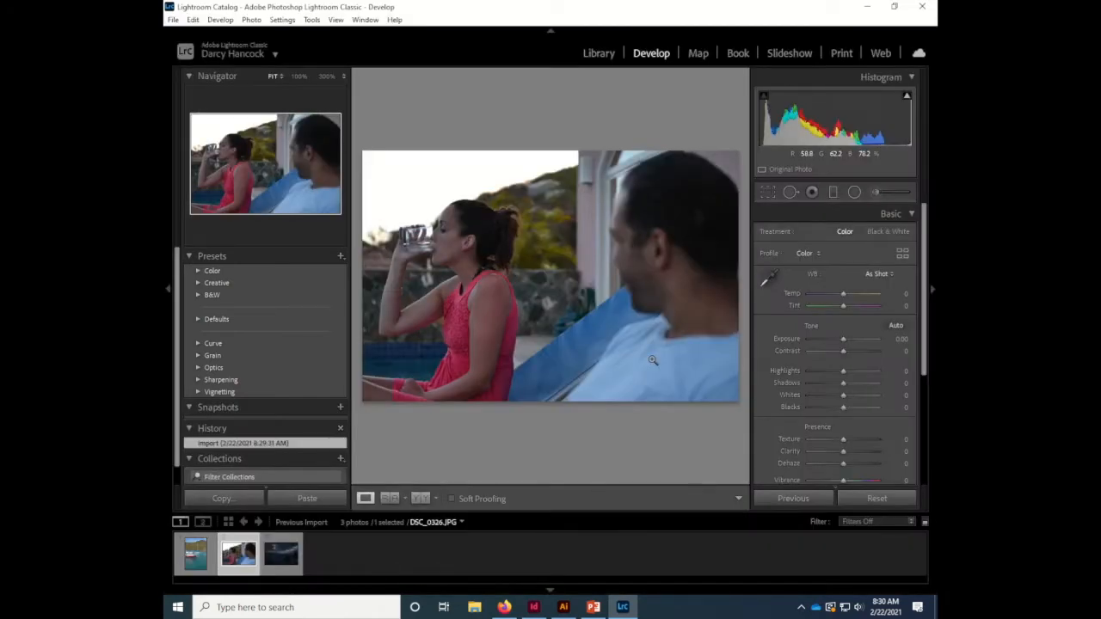
click(767, 193)
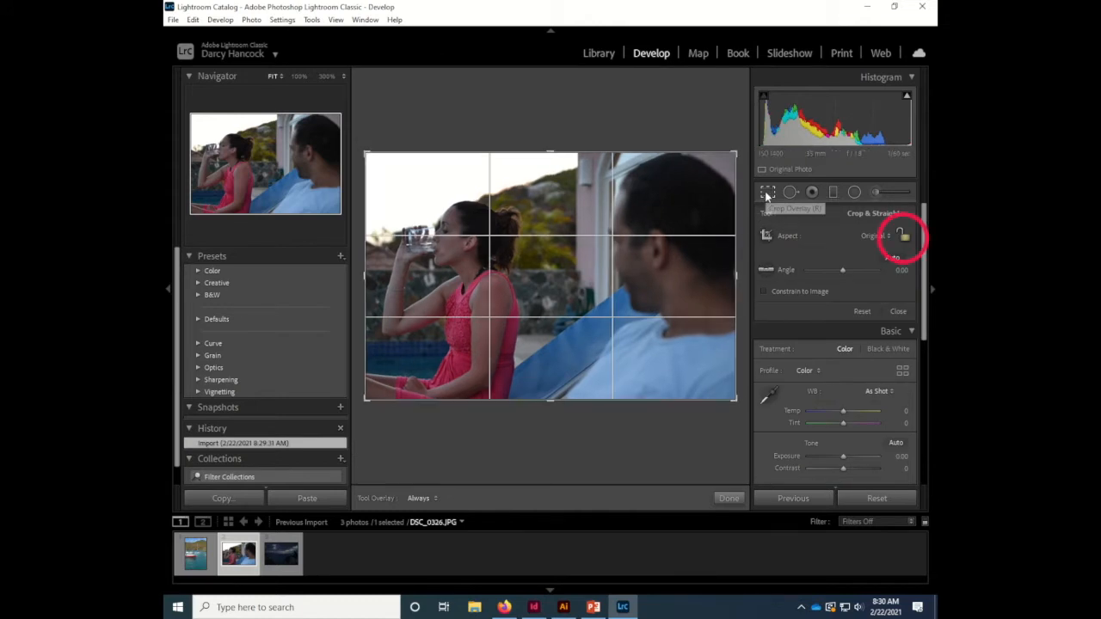
mouse_move(736, 398)
mouse_down()
mouse_move(702, 386)
mouse_move(707, 406)
mouse_move(721, 393)
mouse_move(732, 402)
mouse_up()
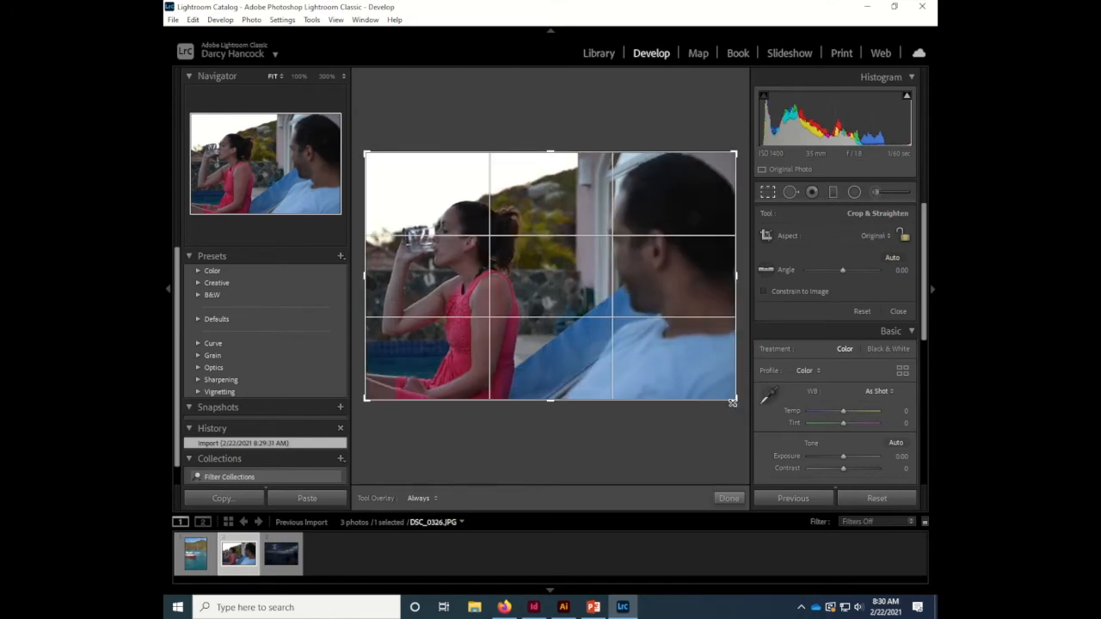
click(767, 192)
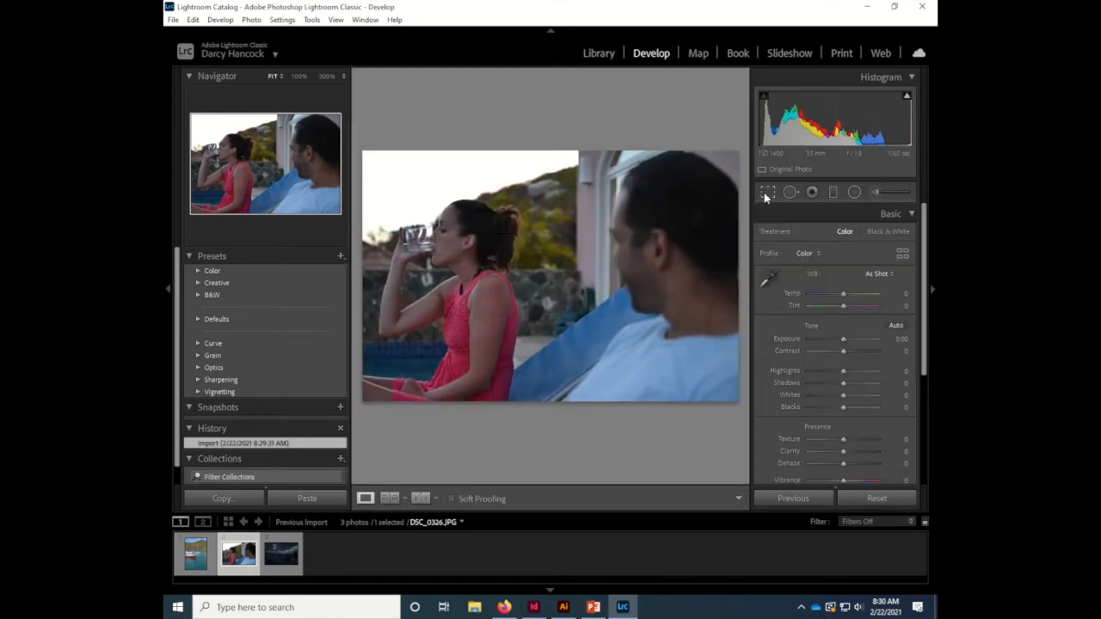
Step: Crop the photo freehand, keeping both people and trimming narrow strips from its top and right edges, and apply the crop
key(r)
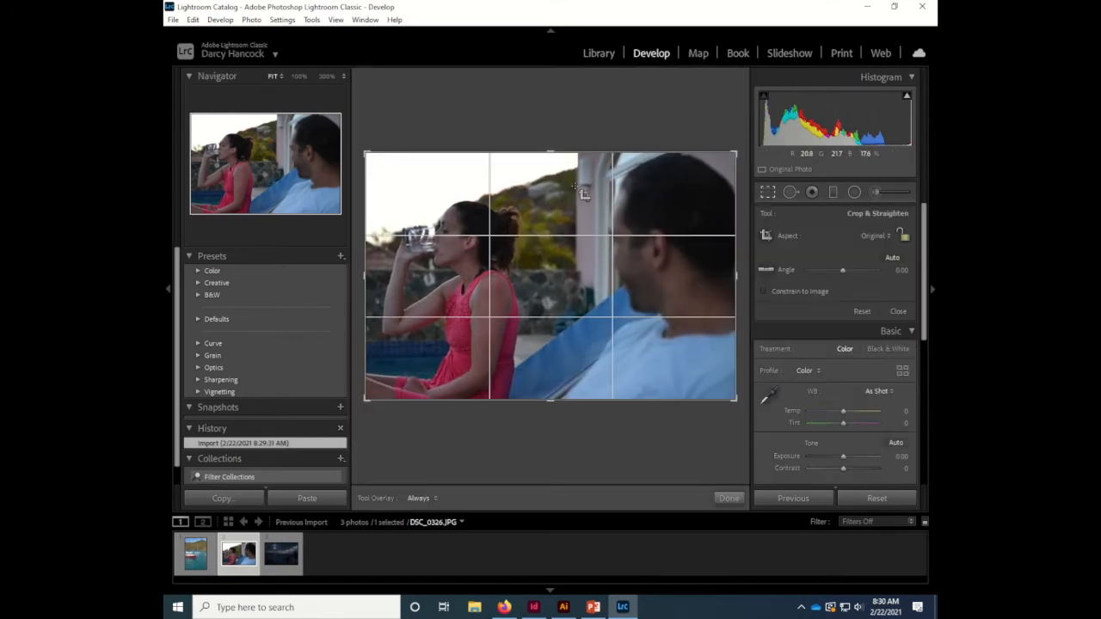
mouse_move(540, 168)
mouse_down()
mouse_move(386, 368)
mouse_move(362, 427)
mouse_move(376, 409)
mouse_move(365, 400)
mouse_up()
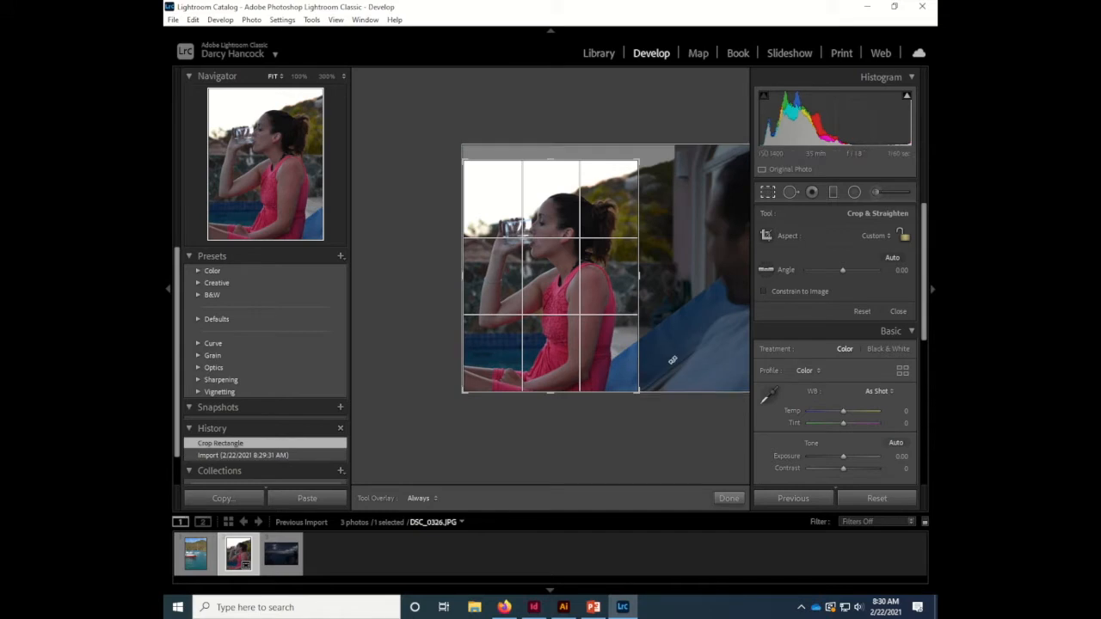
drag(641, 278, 732, 300)
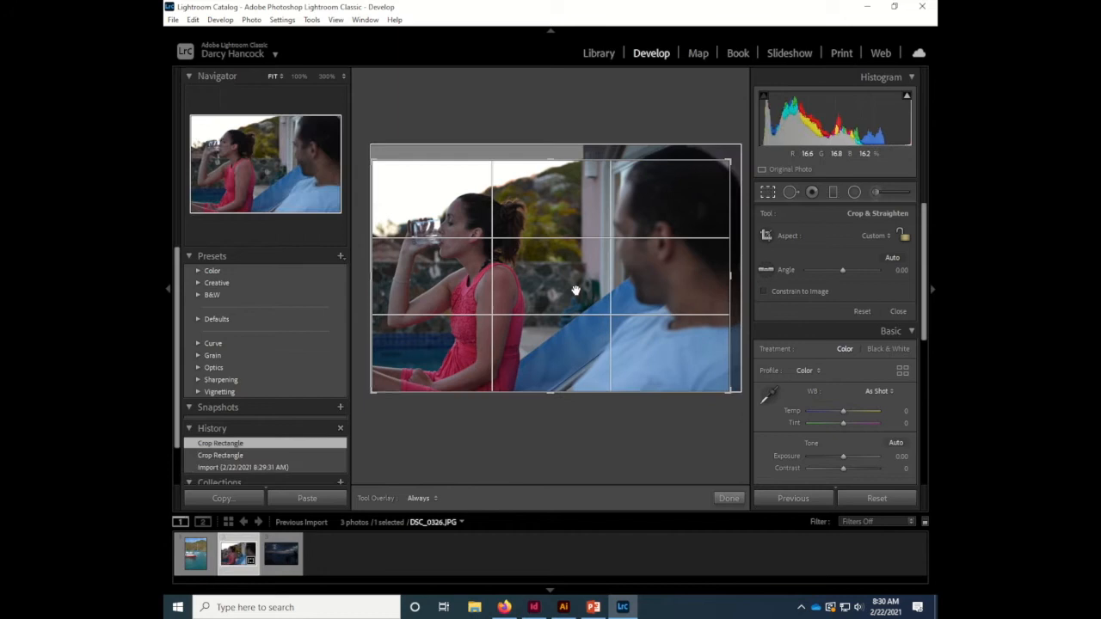
click(552, 394)
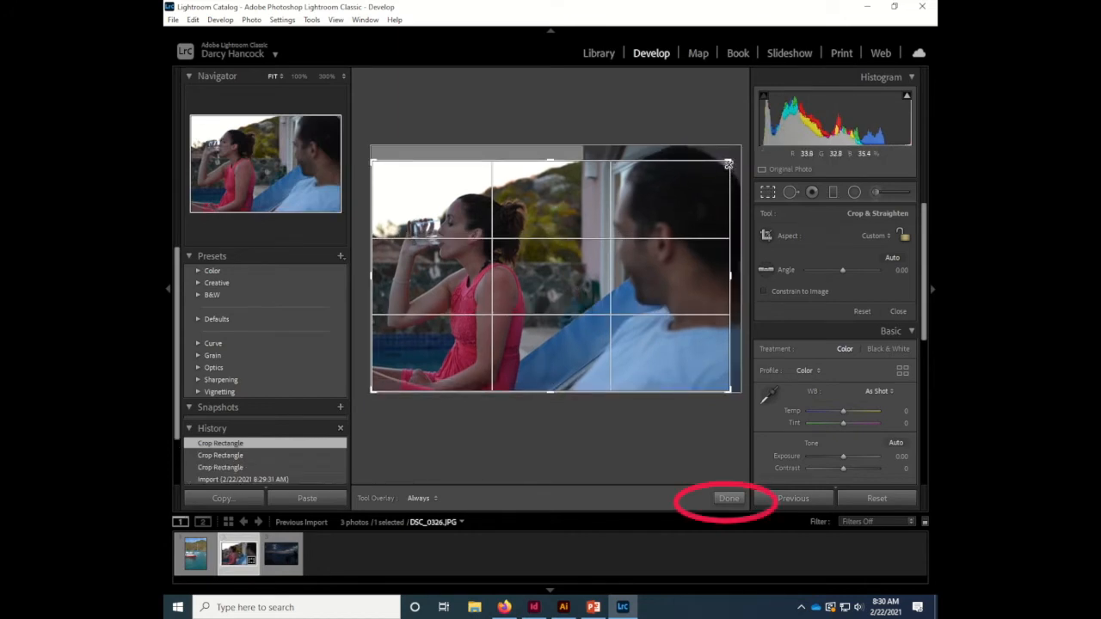
click(730, 498)
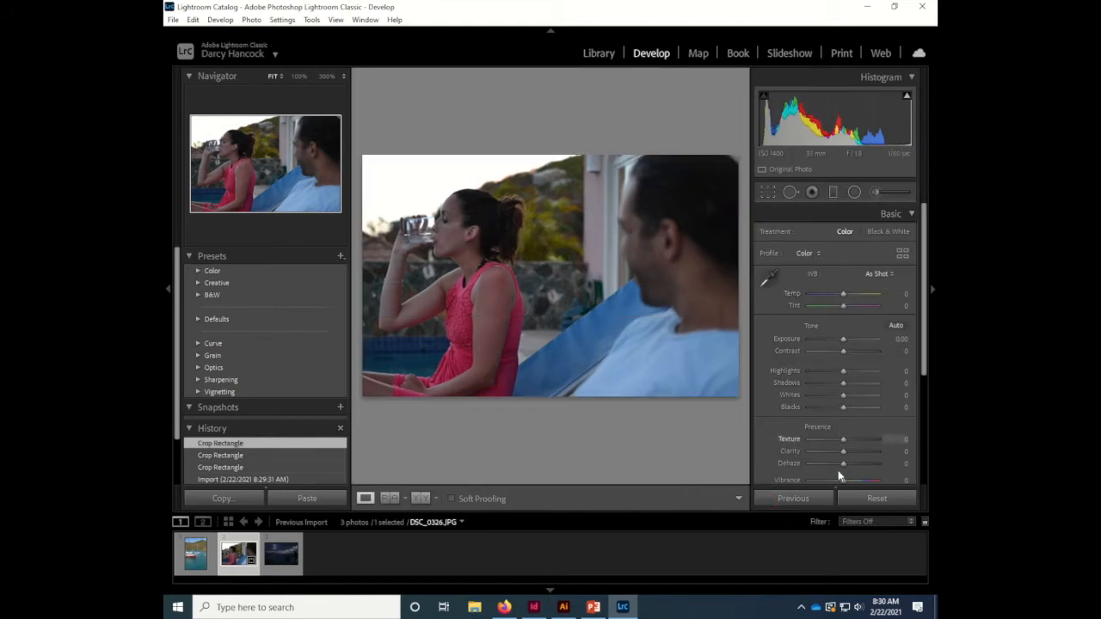
Step: Adjust the photo's tone with Exposure +0.18, Contrast -7, Highlights -37, Shadows +84, Whites -25 and Blacks +2
mouse_move(844, 299)
mouse_down()
mouse_move(831, 299)
mouse_move(860, 298)
mouse_move(824, 308)
mouse_move(847, 305)
mouse_up()
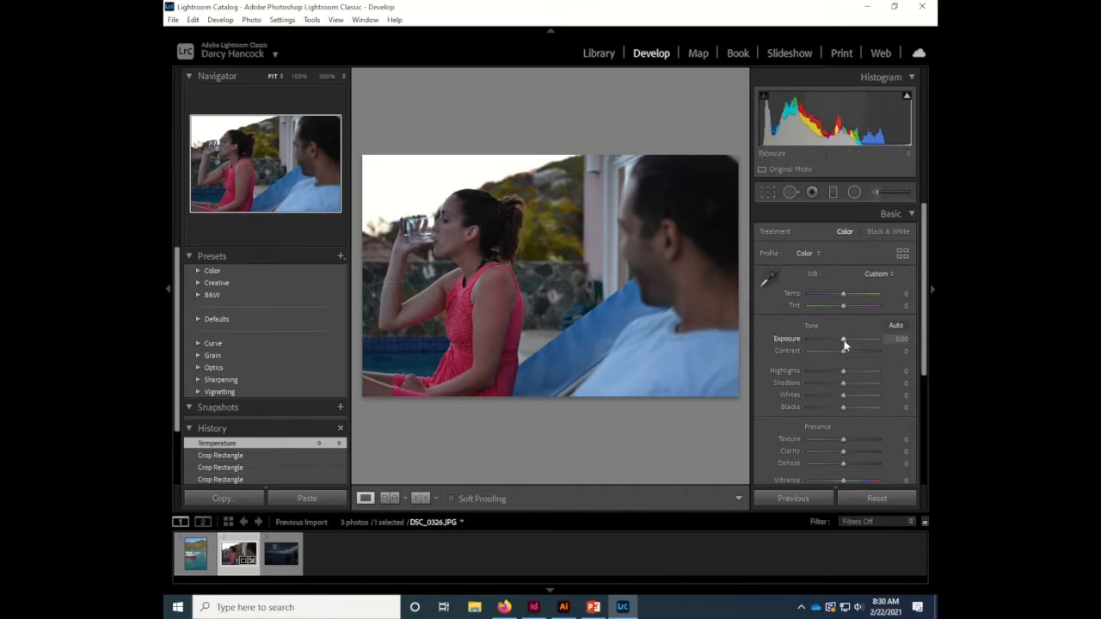
drag(845, 342, 867, 391)
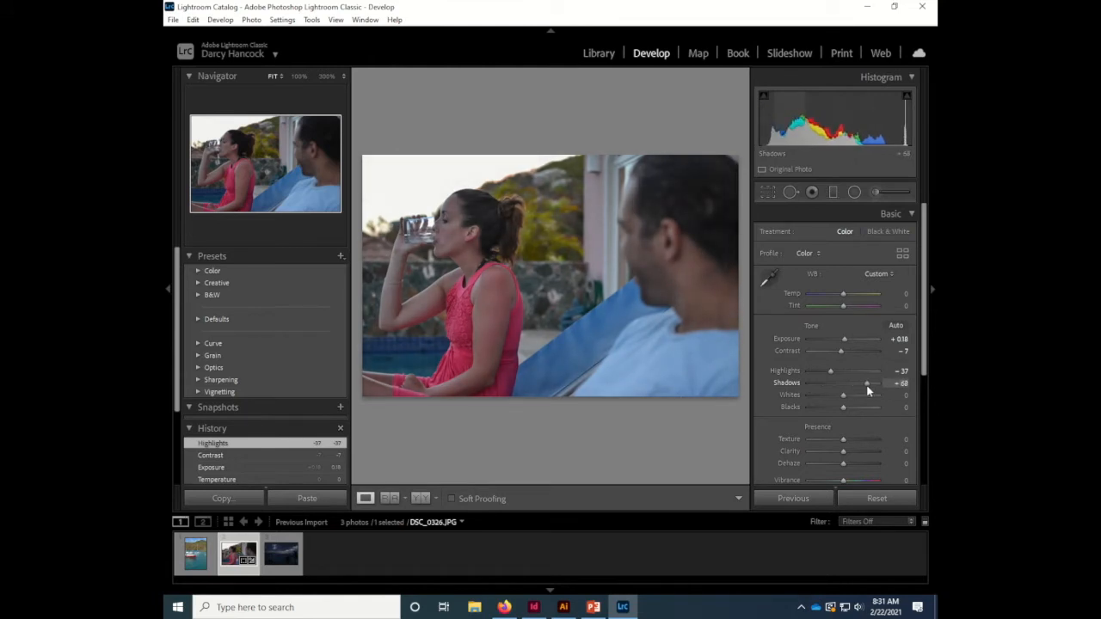
drag(872, 386, 856, 404)
scroll(845, 404, down, 1)
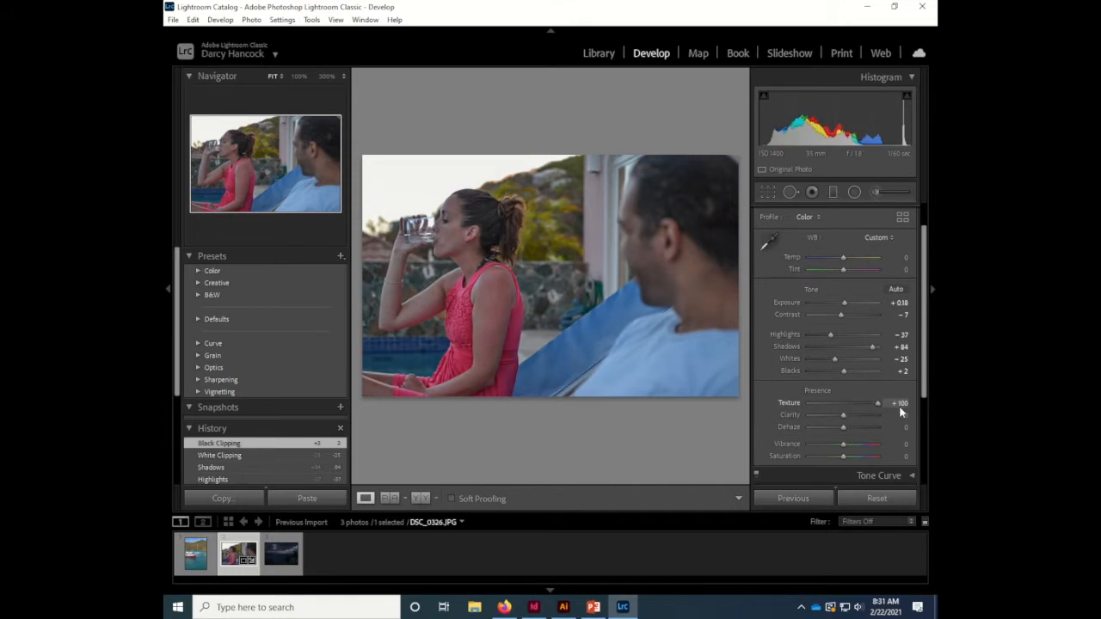
Step: Set the photo's Texture to +51, Clarity to -2, Dehaze to -5 and Vibrance to +14
drag(848, 409, 873, 411)
drag(873, 404, 842, 406)
drag(843, 406, 859, 405)
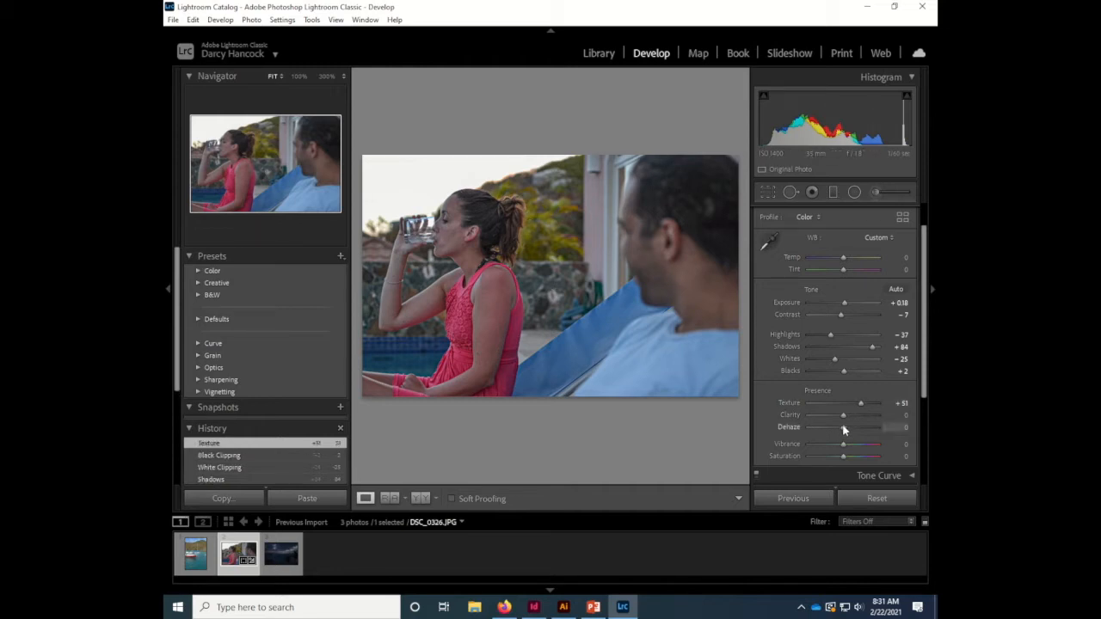
mouse_move(844, 418)
mouse_down()
mouse_move(935, 430)
mouse_move(826, 434)
mouse_move(881, 442)
mouse_move(842, 434)
mouse_move(877, 427)
mouse_move(814, 431)
mouse_move(877, 437)
mouse_move(820, 438)
mouse_move(867, 439)
mouse_move(835, 438)
mouse_move(846, 416)
mouse_move(860, 415)
mouse_move(839, 416)
mouse_move(849, 423)
mouse_up()
scroll(840, 426, down, 1)
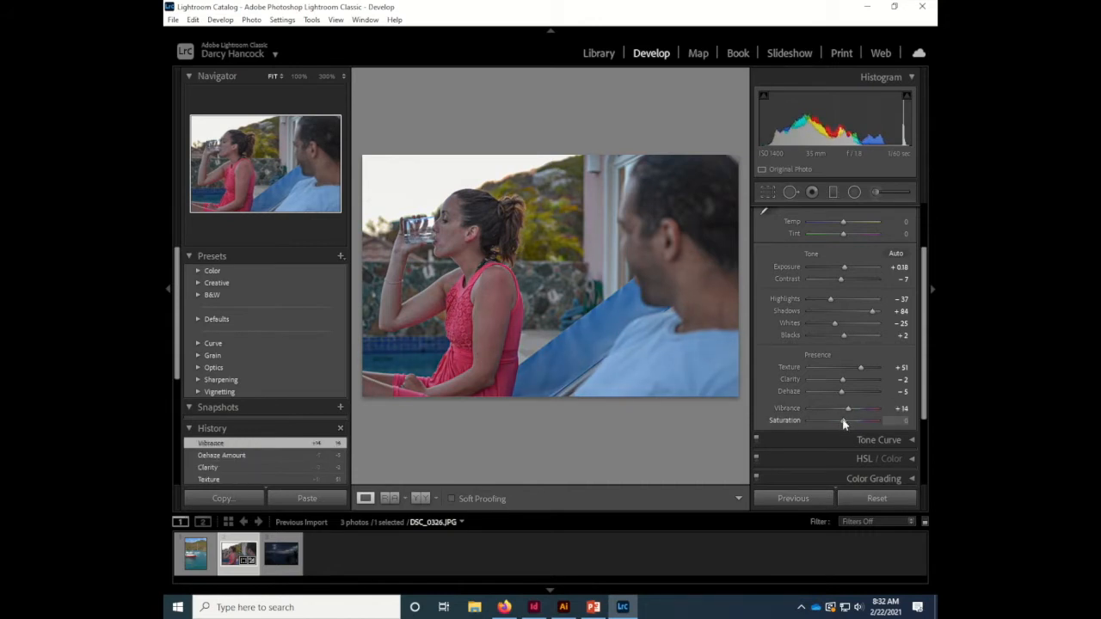
Step: Try Saturation at +100, then settle it at +2 and reset Vibrance to 0
drag(843, 420, 888, 433)
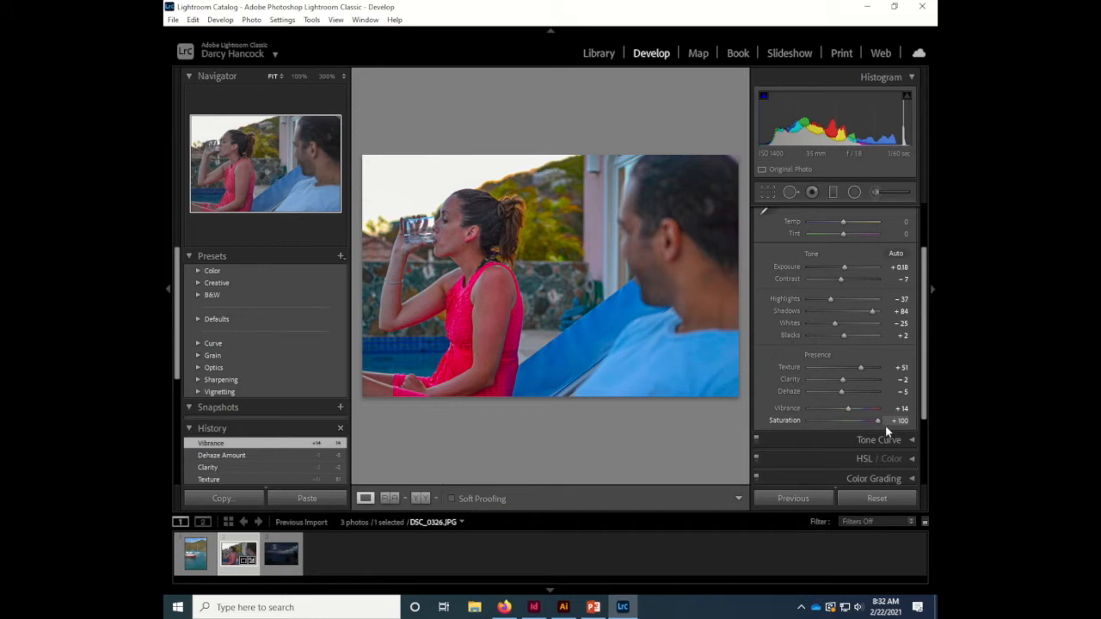
drag(851, 426, 848, 421)
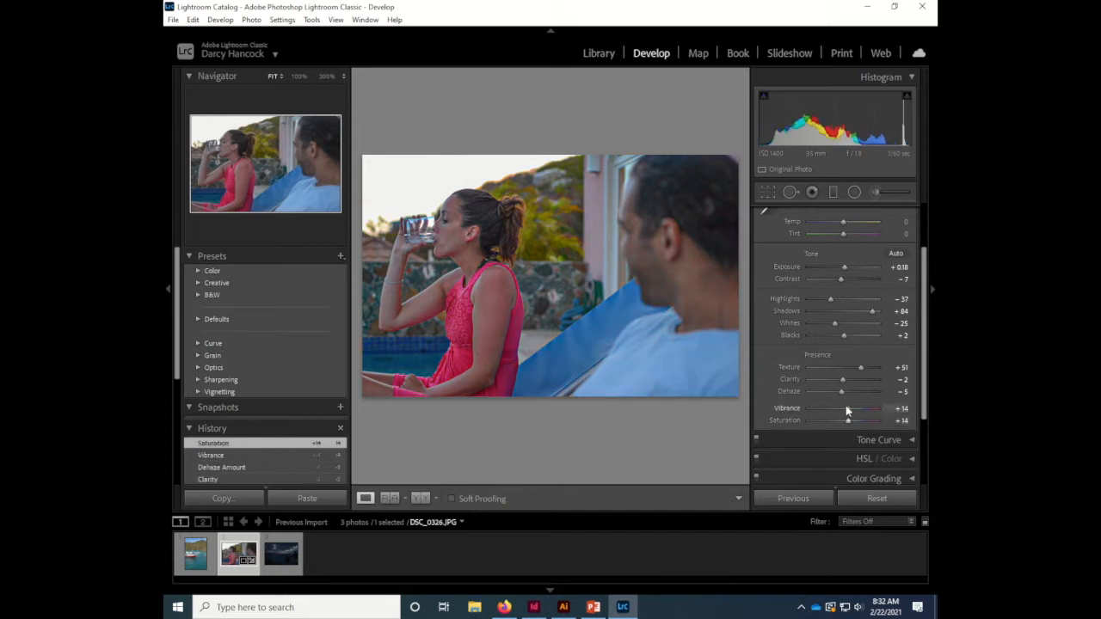
double_click(845, 409)
double_click(845, 421)
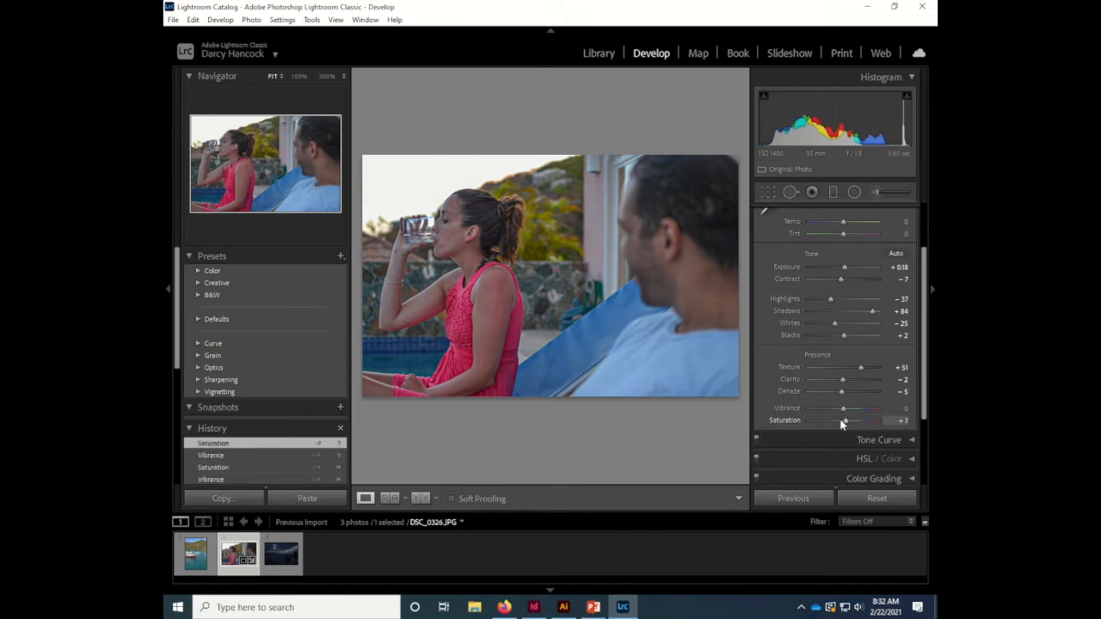
Step: Shift the photo's HSL hues, setting Red to +5, Orange to +7 and Blue to -72
scroll(899, 404, down, 3)
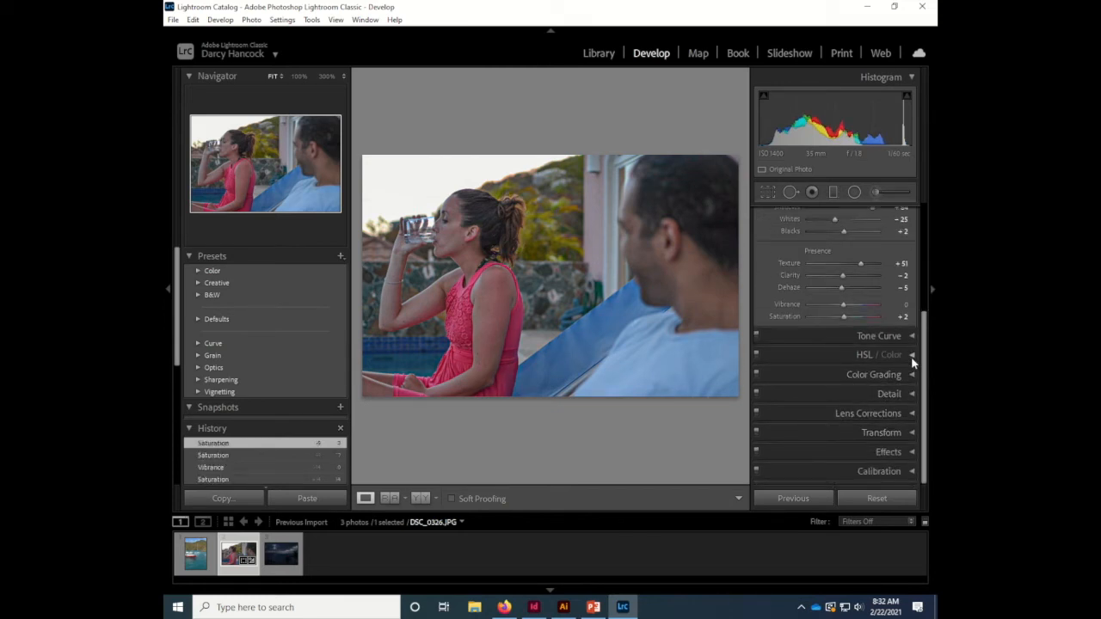
click(910, 356)
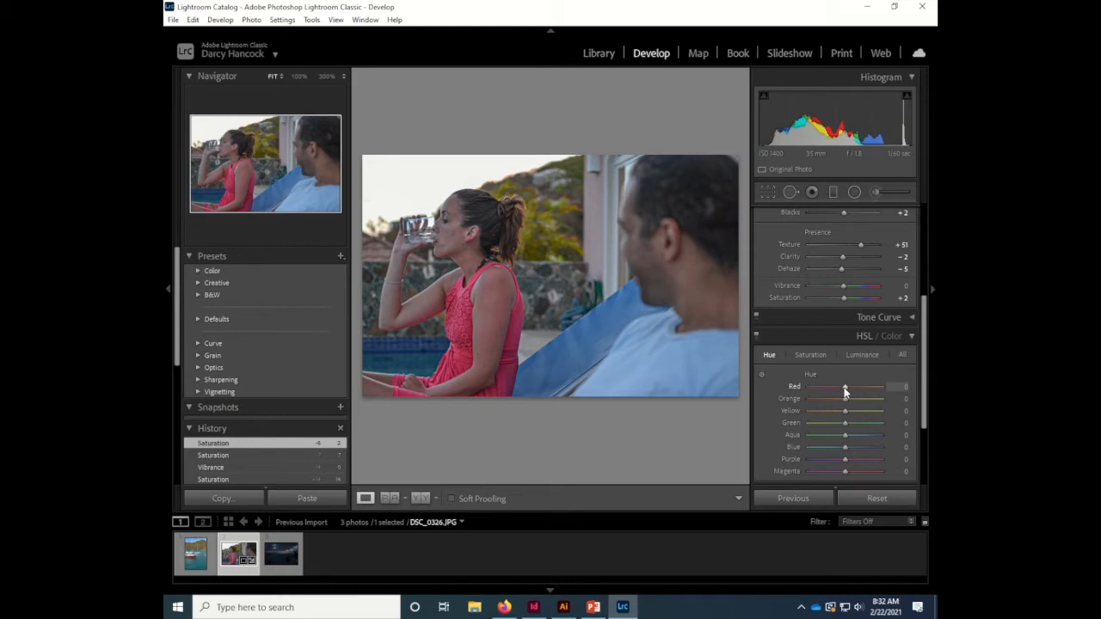
mouse_move(845, 391)
mouse_down()
mouse_move(800, 386)
mouse_move(894, 386)
mouse_move(808, 390)
mouse_move(885, 391)
mouse_move(845, 397)
mouse_up()
drag(847, 399, 797, 402)
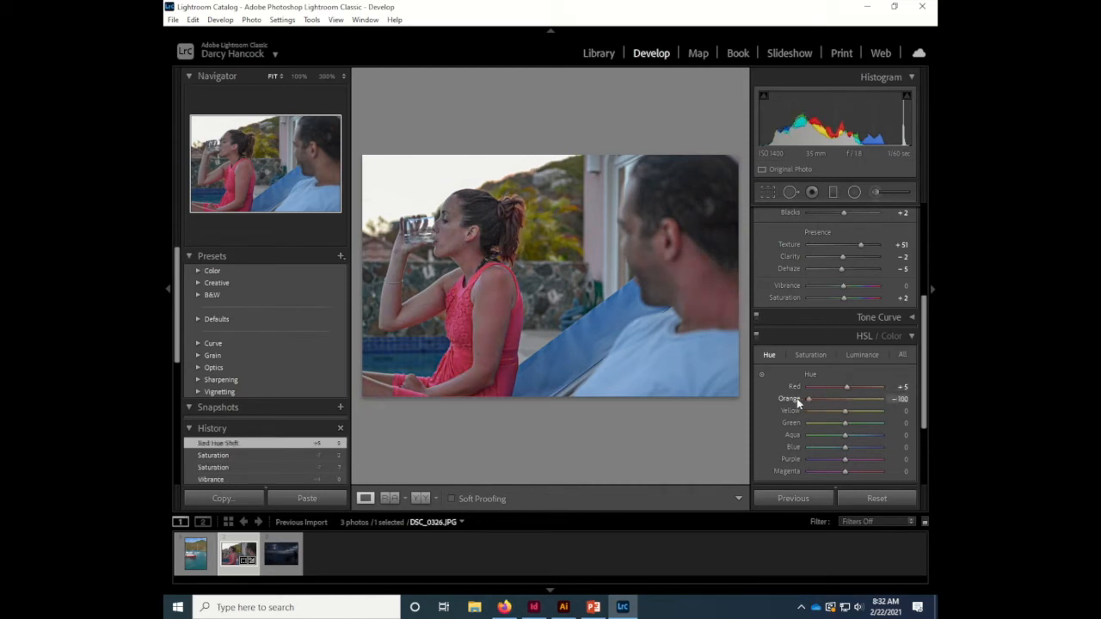
drag(883, 401, 799, 426)
mouse_move(897, 423)
mouse_down()
mouse_move(804, 426)
mouse_move(852, 422)
mouse_move(842, 422)
mouse_move(896, 447)
mouse_move(811, 447)
mouse_move(896, 444)
mouse_up()
mouse_move(826, 447)
mouse_down()
mouse_move(894, 446)
mouse_move(818, 434)
mouse_up()
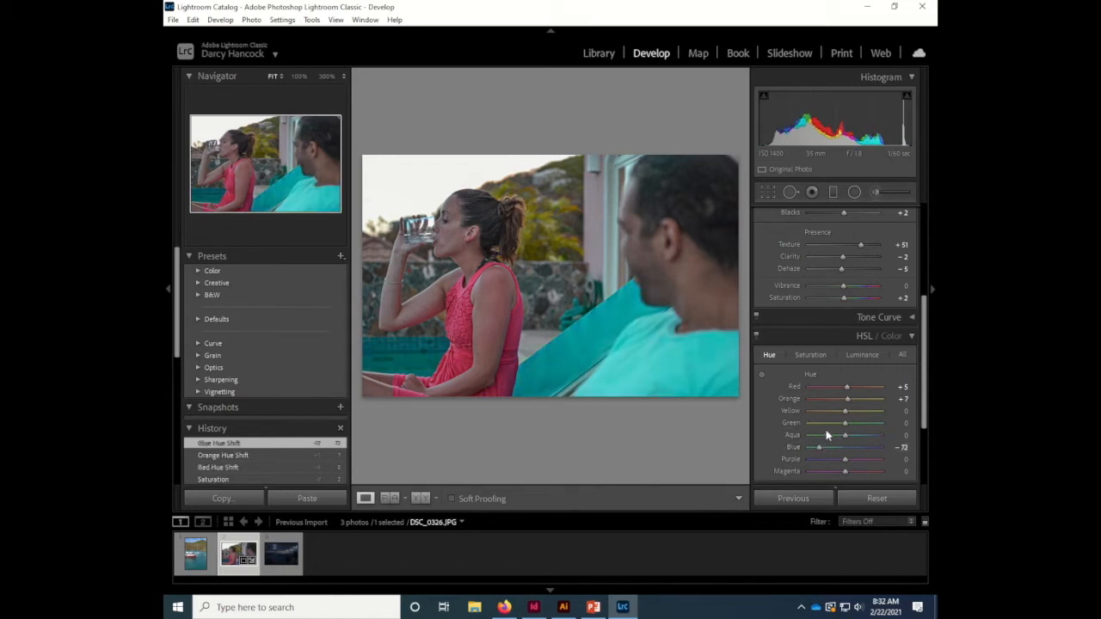
Step: Examine the remaining Develop adjustments, including Color Grading and Tone Curve, and collapse both sections again
scroll(834, 430, down, 2)
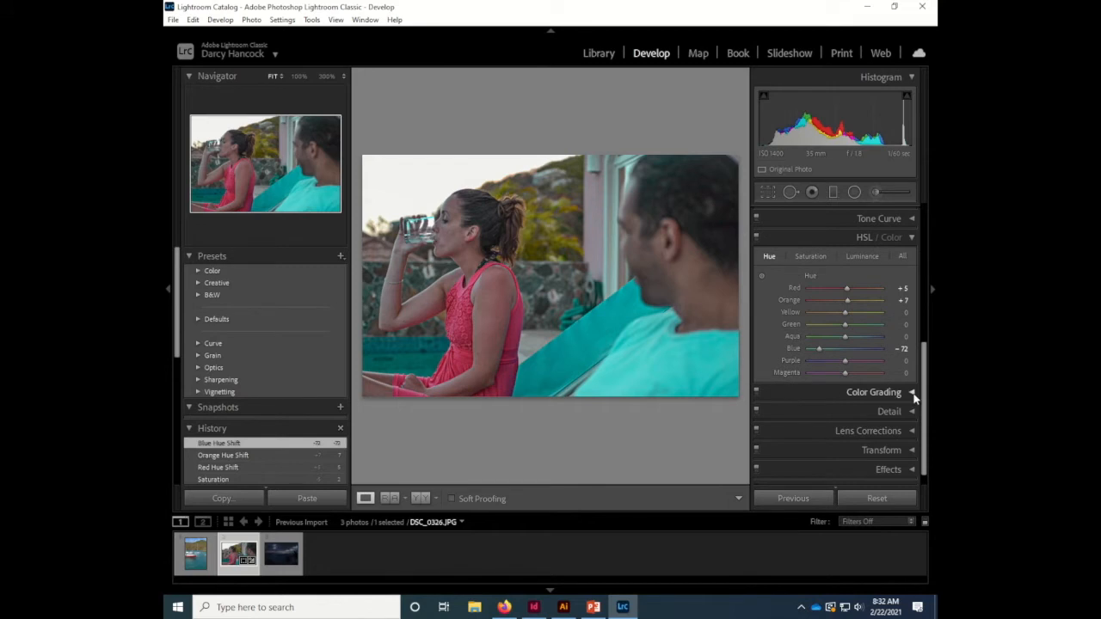
scroll(910, 440, down, 1)
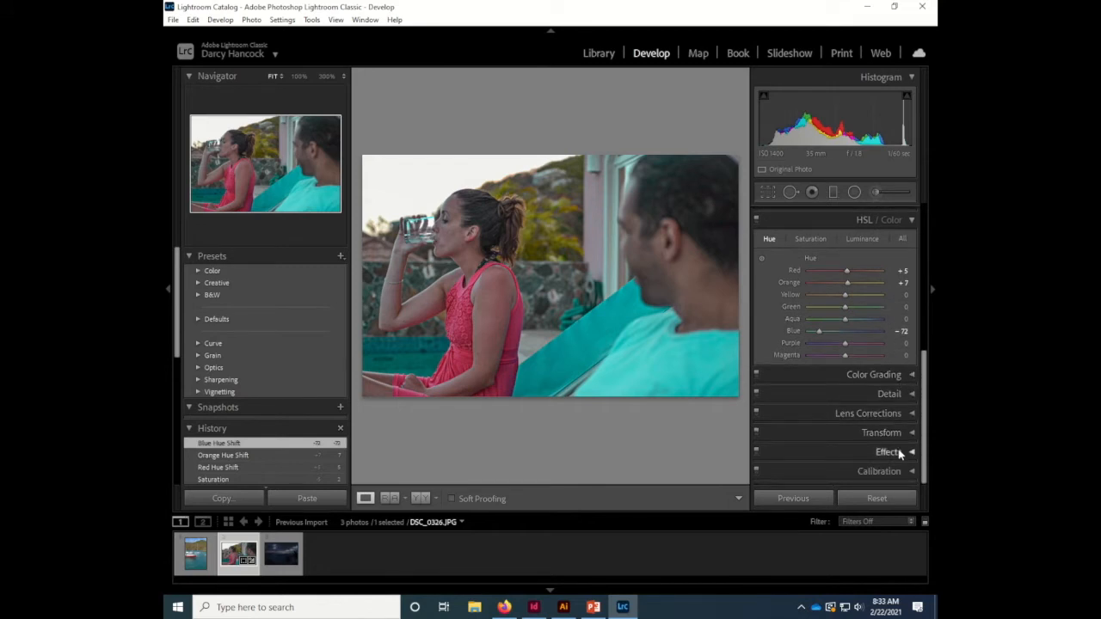
click(913, 376)
click(913, 217)
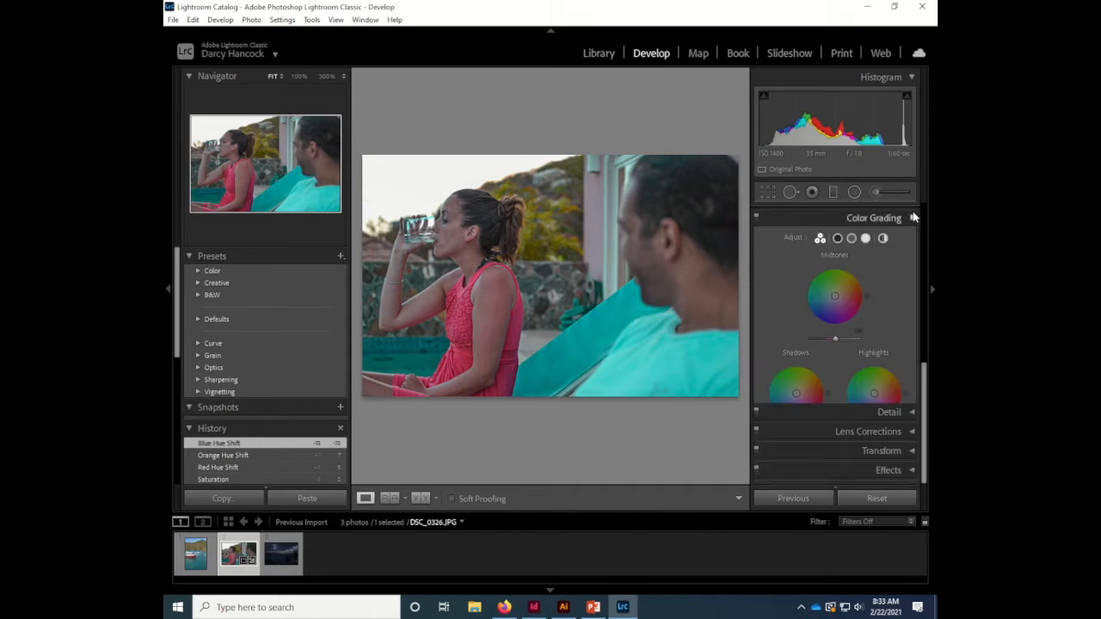
scroll(903, 402, up, 1)
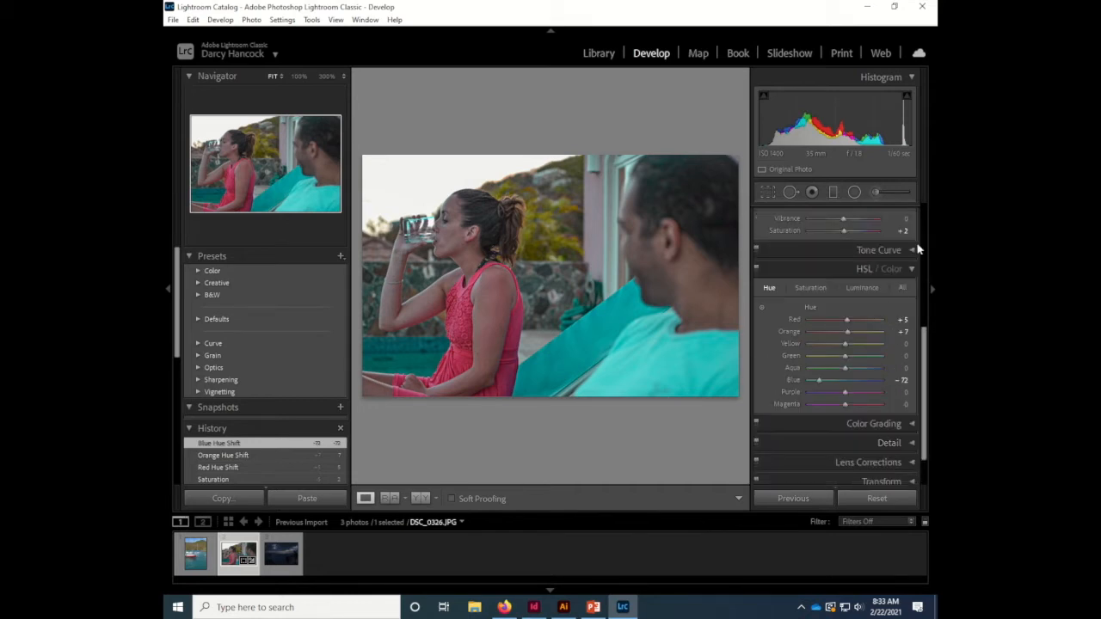
scroll(896, 286, up, 1)
click(906, 300)
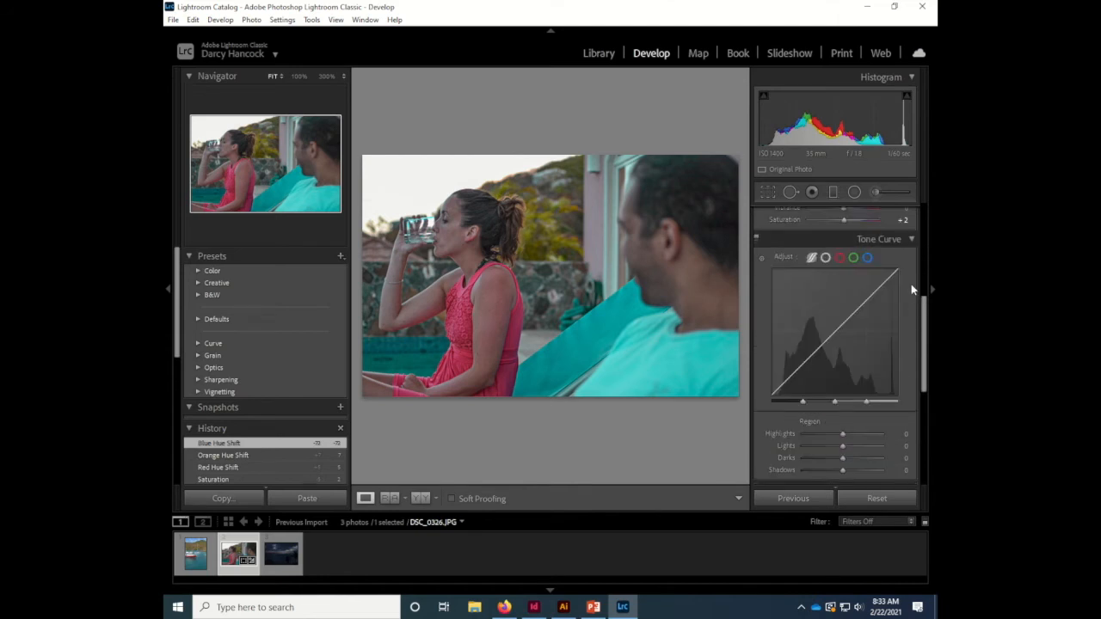
click(911, 238)
scroll(904, 275, up, 2)
scroll(906, 309, down, 4)
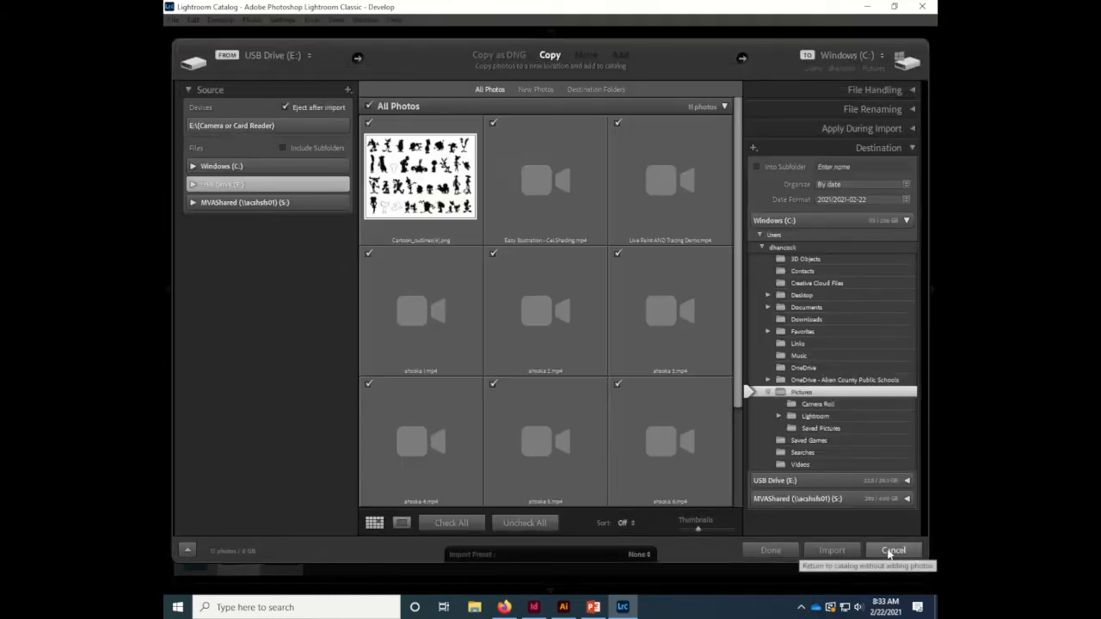
Step: Cancel the photo import and import all presets from Aged-1 Expired through VintageObject - 1 in the USB drive's Lightroom Presets folder
click(893, 550)
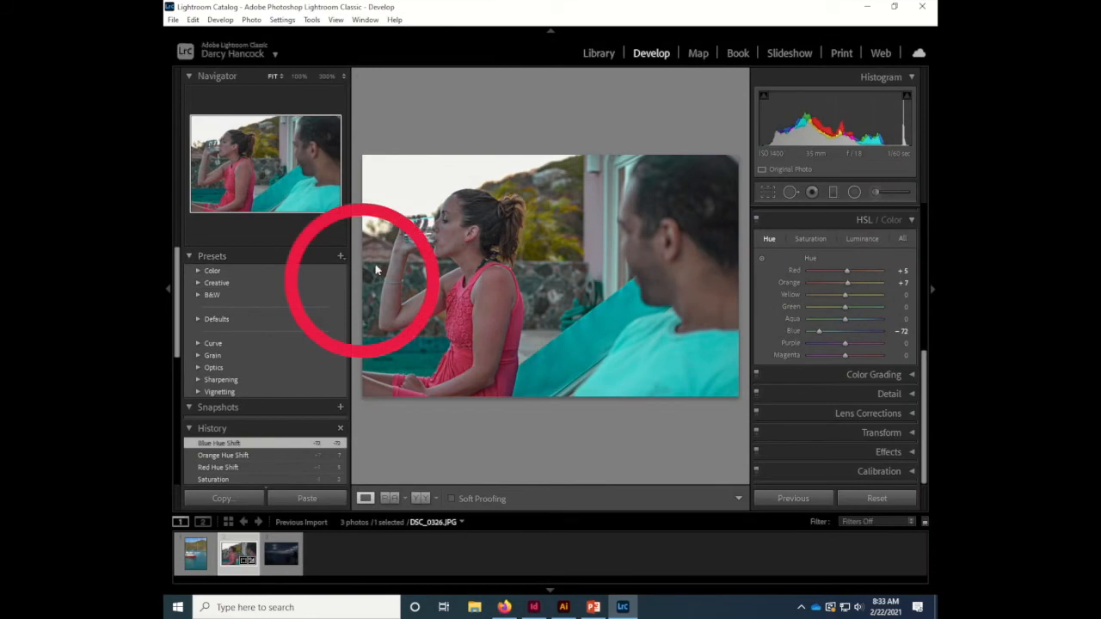
click(340, 257)
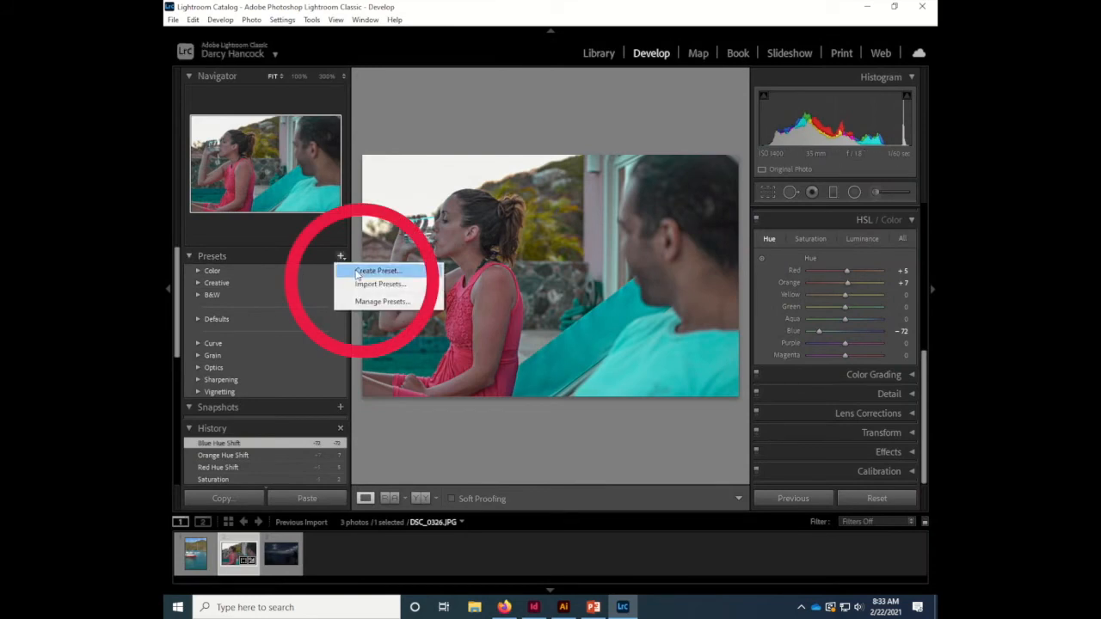
click(362, 284)
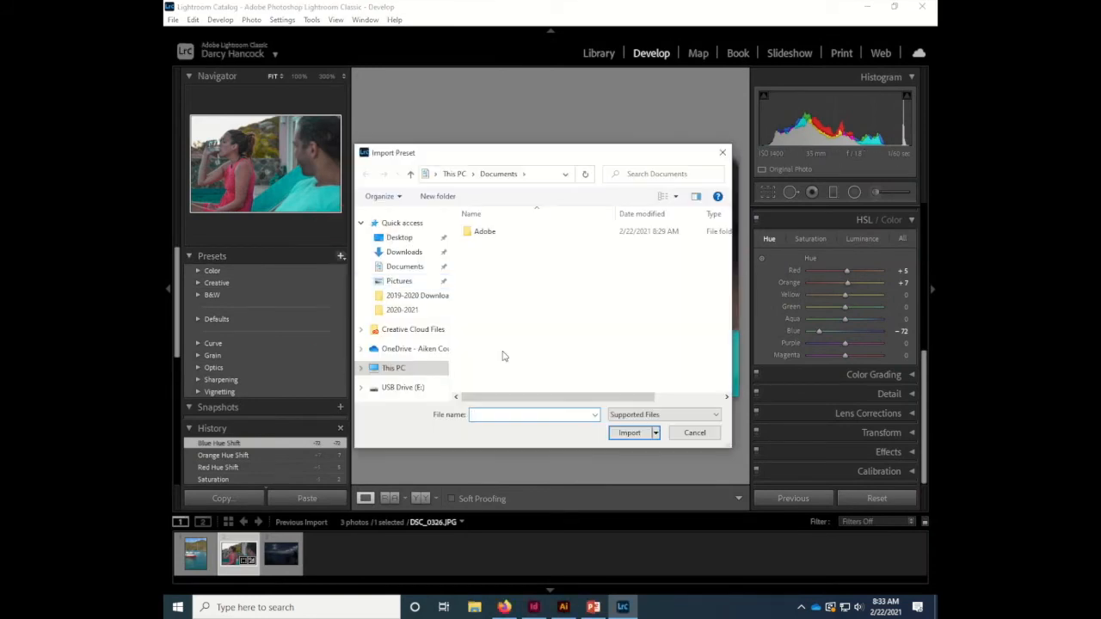
click(402, 388)
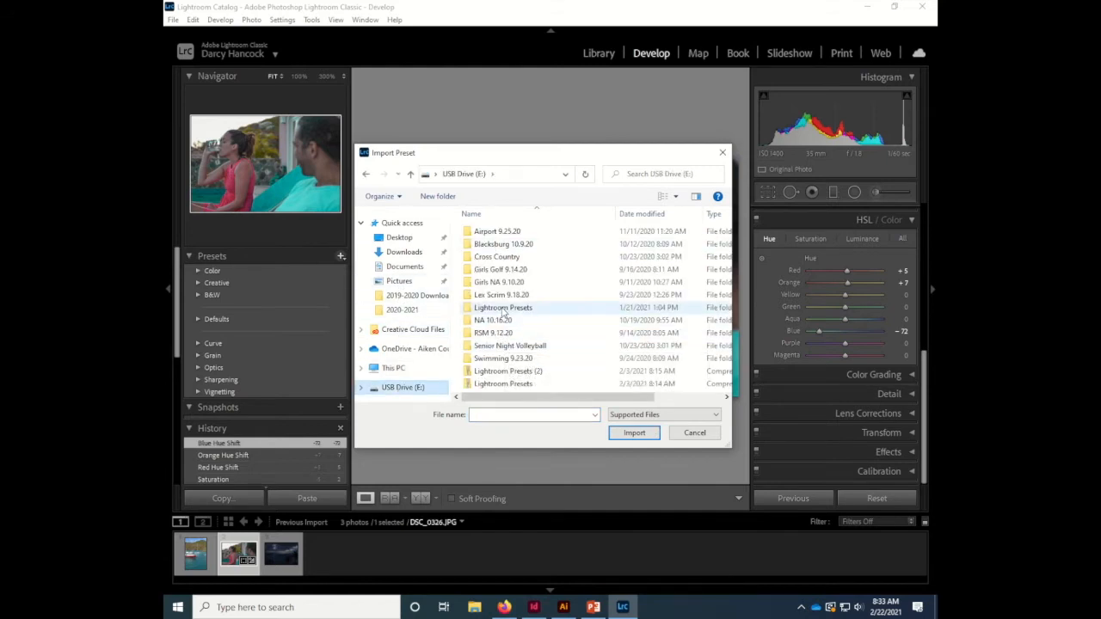
double_click(522, 309)
click(515, 231)
scroll(573, 357, down, 10)
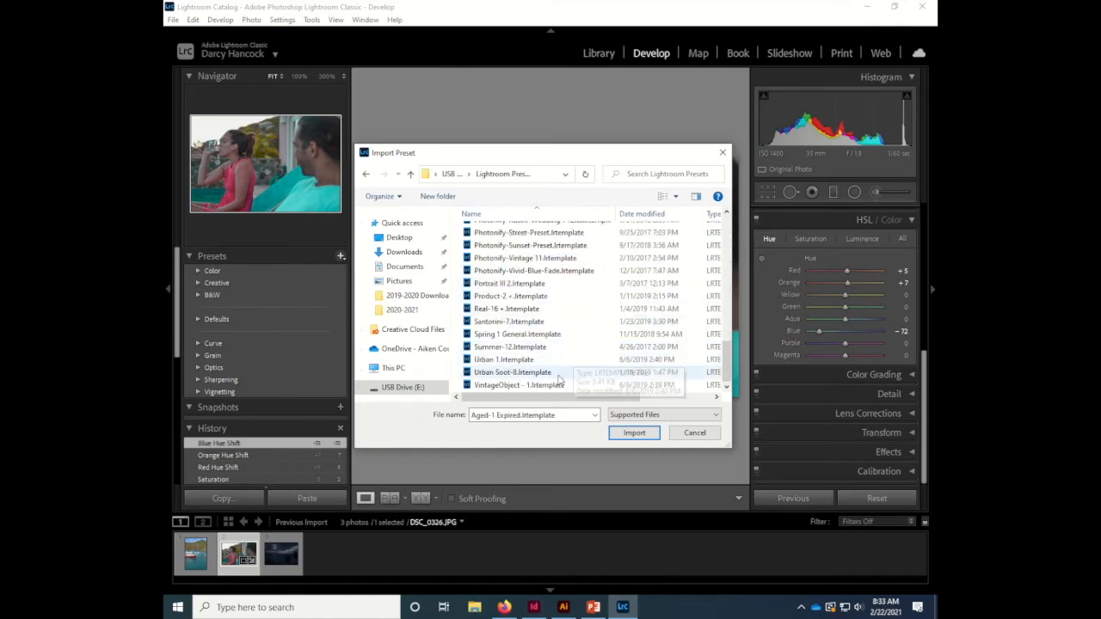
shift+click(550, 387)
click(634, 432)
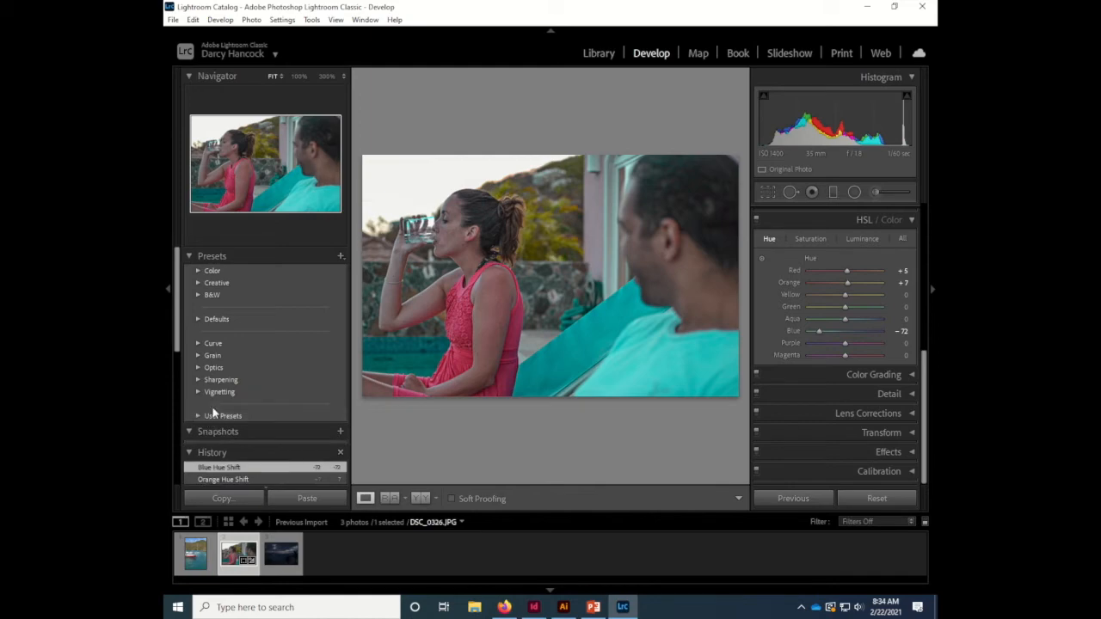
Step: Expand User Presets and preview the imported presets on DSC_0326.JPG without applying any, down to the end of the list
click(197, 417)
scroll(278, 370, down, 4)
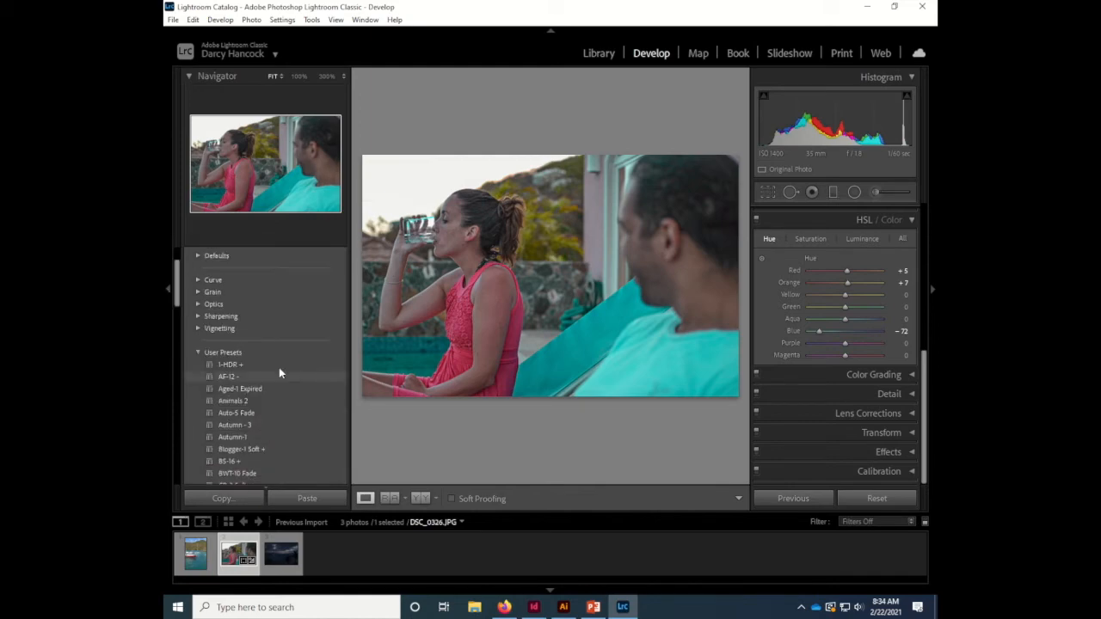
scroll(305, 382, up, 5)
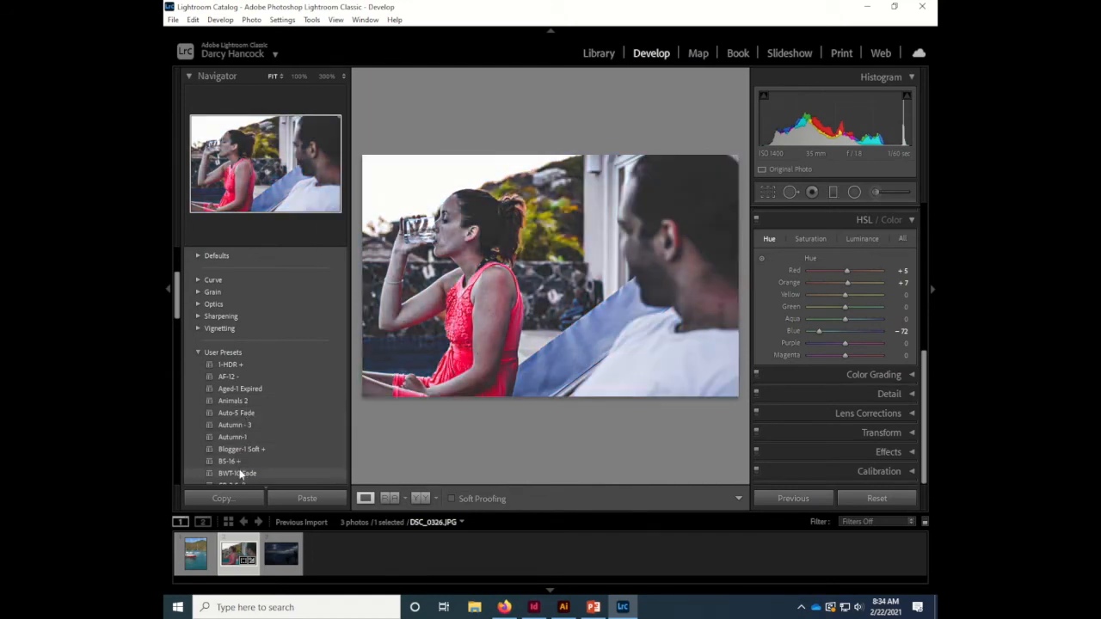
scroll(239, 469, down, 5)
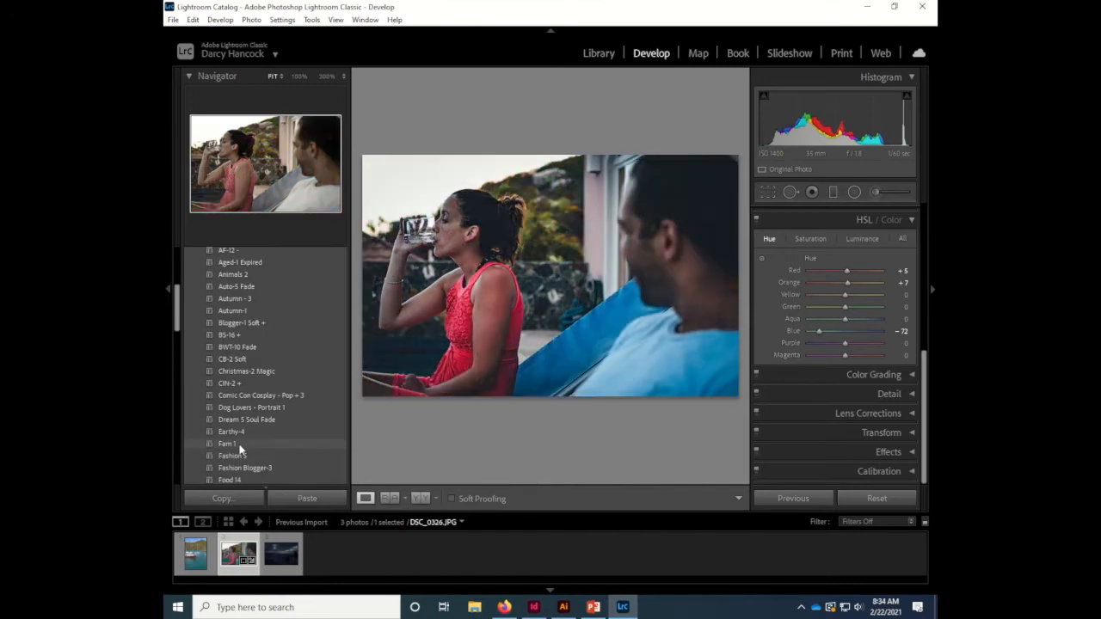
scroll(239, 449, down, 3)
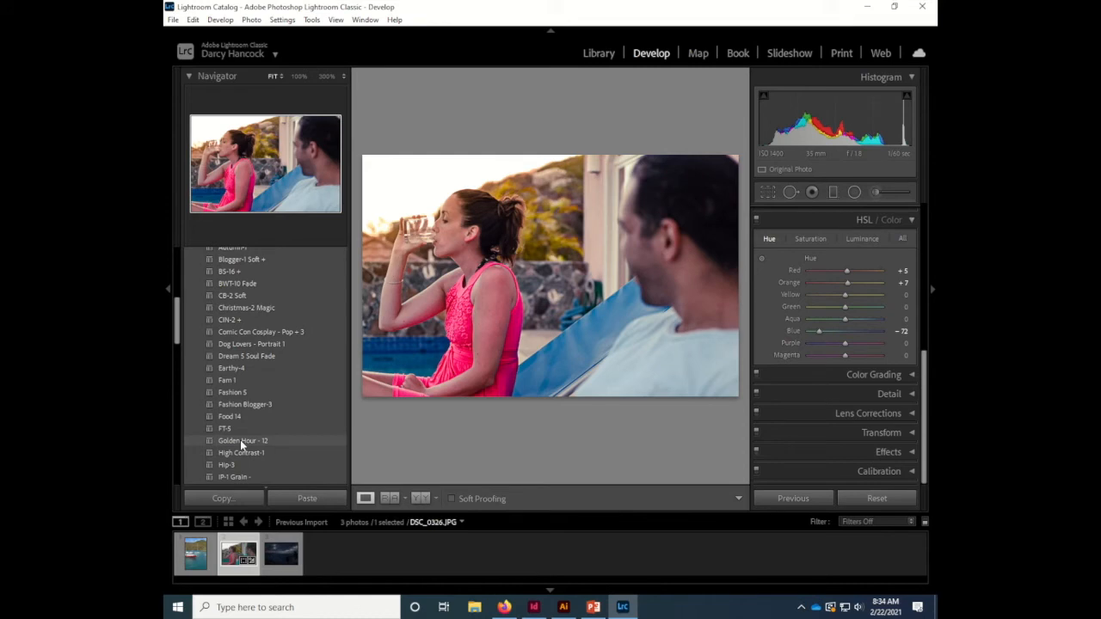
scroll(240, 439, down, 3)
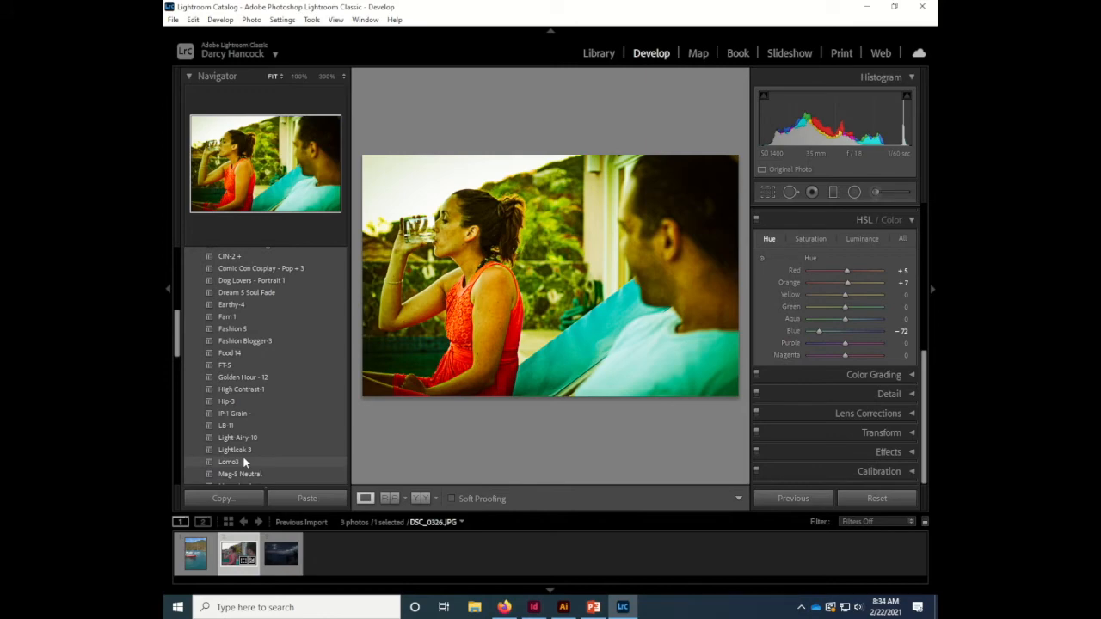
scroll(243, 463, down, 2)
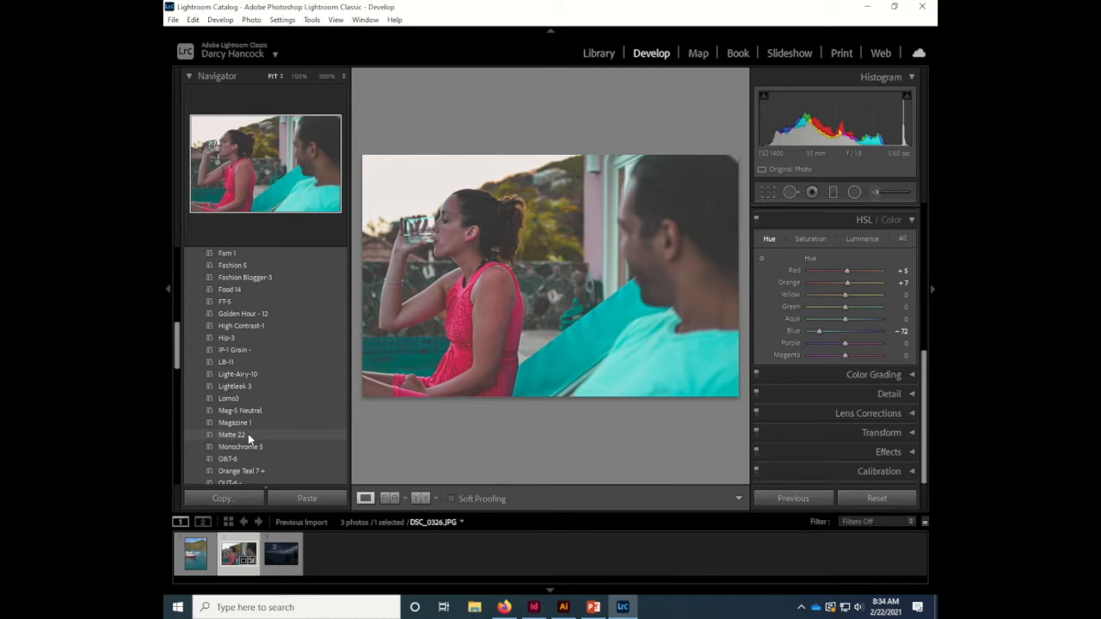
scroll(248, 433, down, 3)
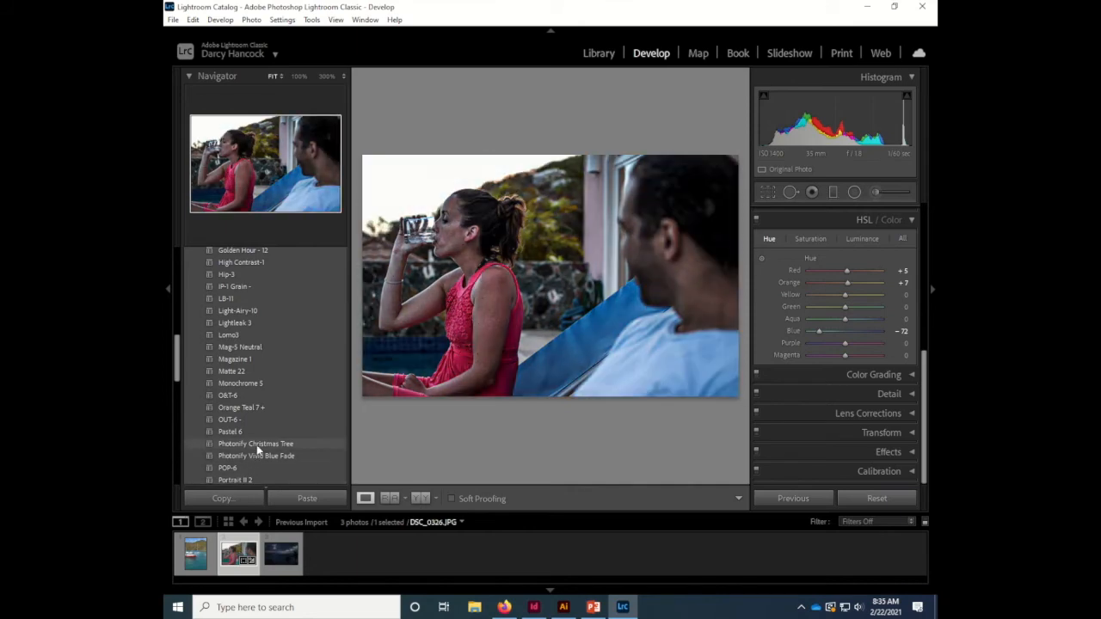
scroll(250, 438, down, 3)
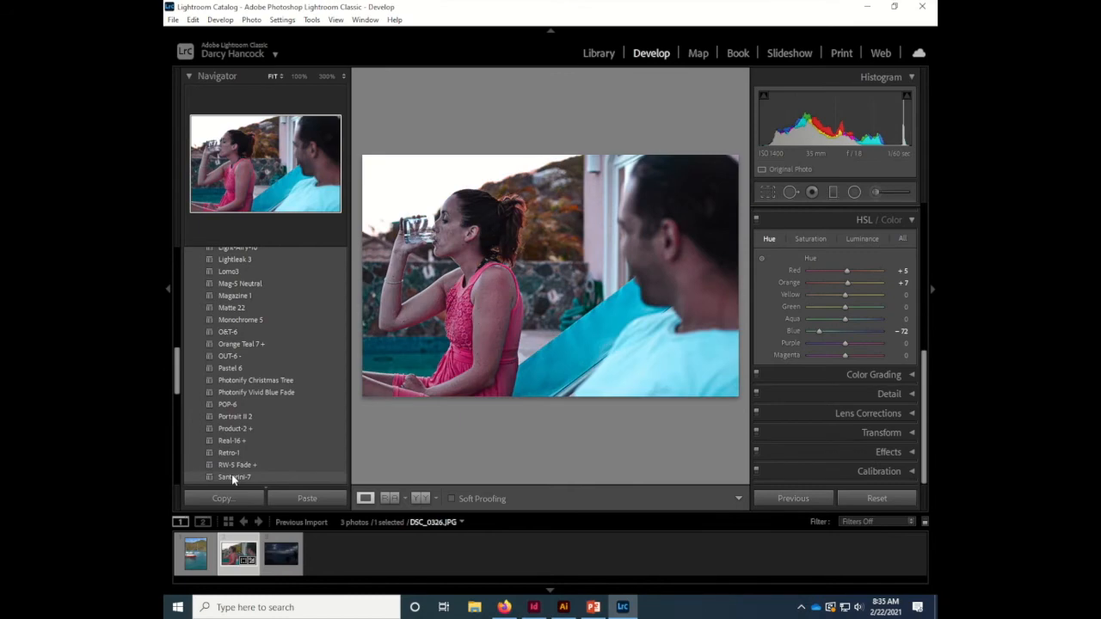
scroll(231, 473, down, 5)
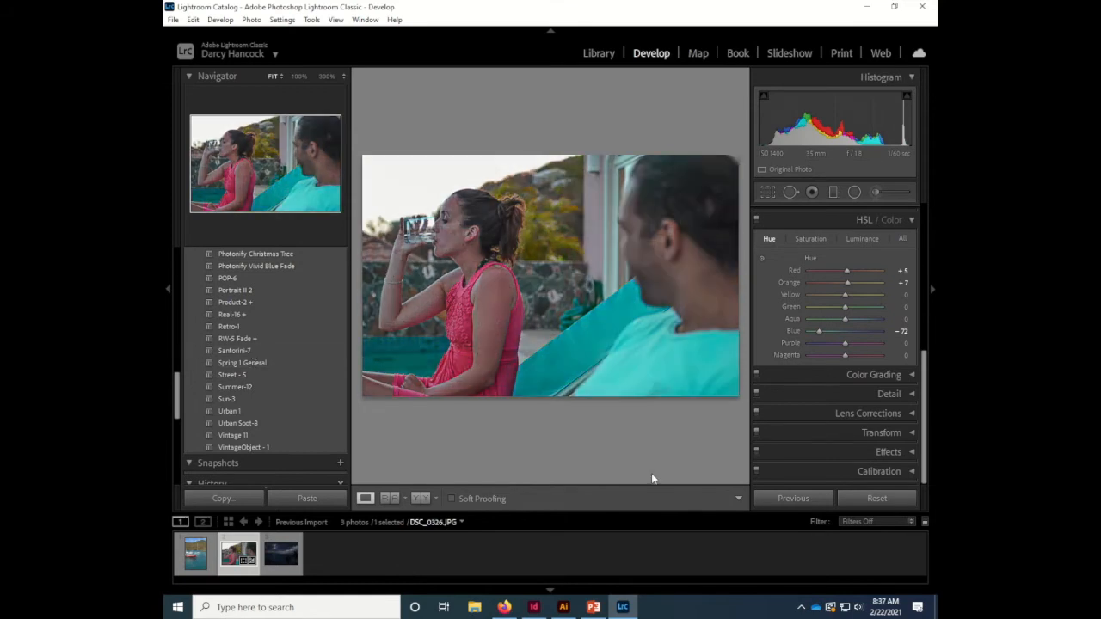
Step: Preview the imported user presets on DSC_0304.JPG and apply the Spring 1 General preset to it
click(193, 556)
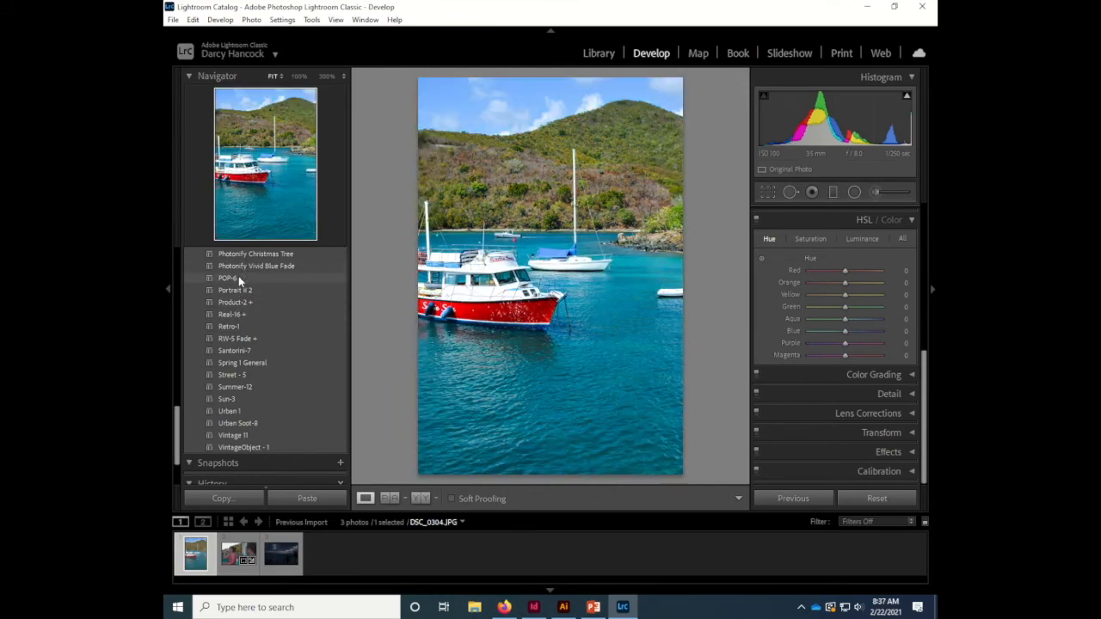
scroll(230, 430, up, 10)
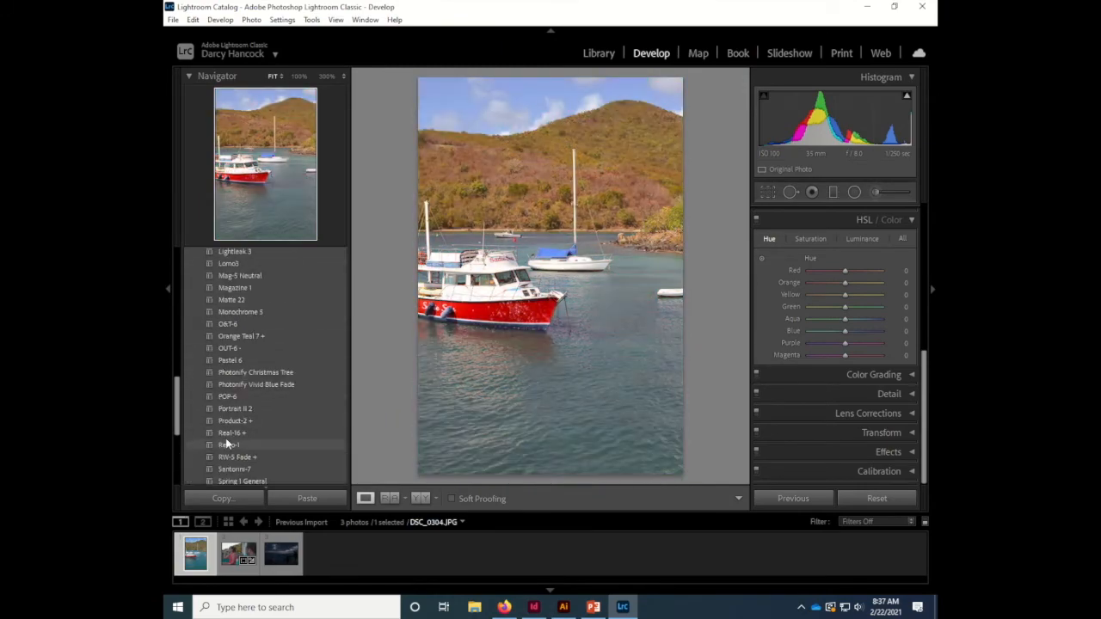
scroll(232, 440, down, 3)
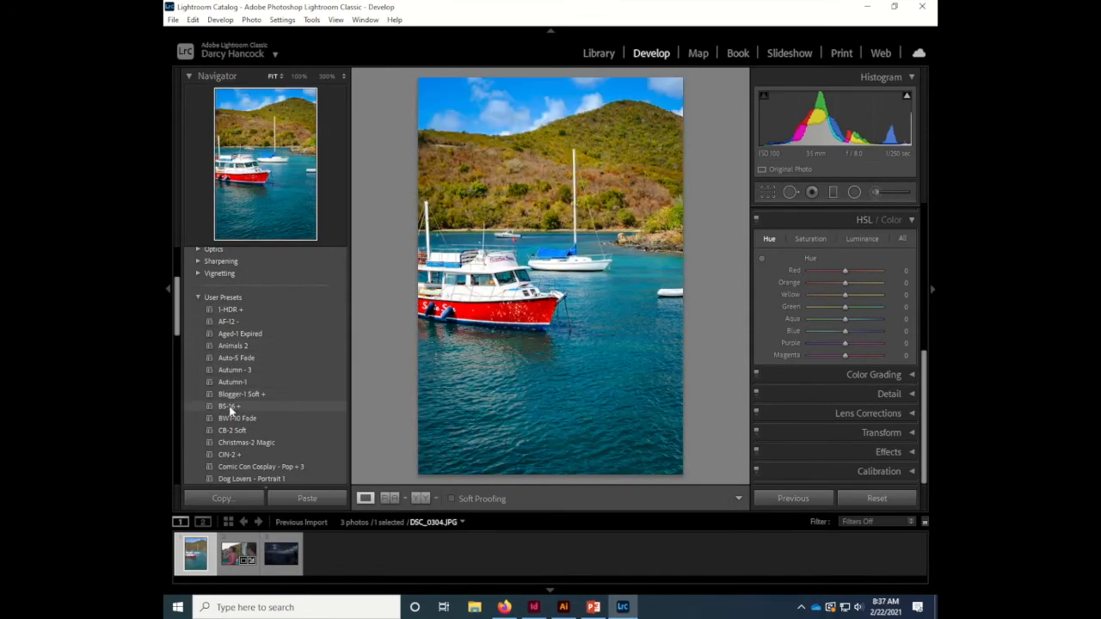
scroll(231, 452, down, 2)
scroll(231, 455, down, 4)
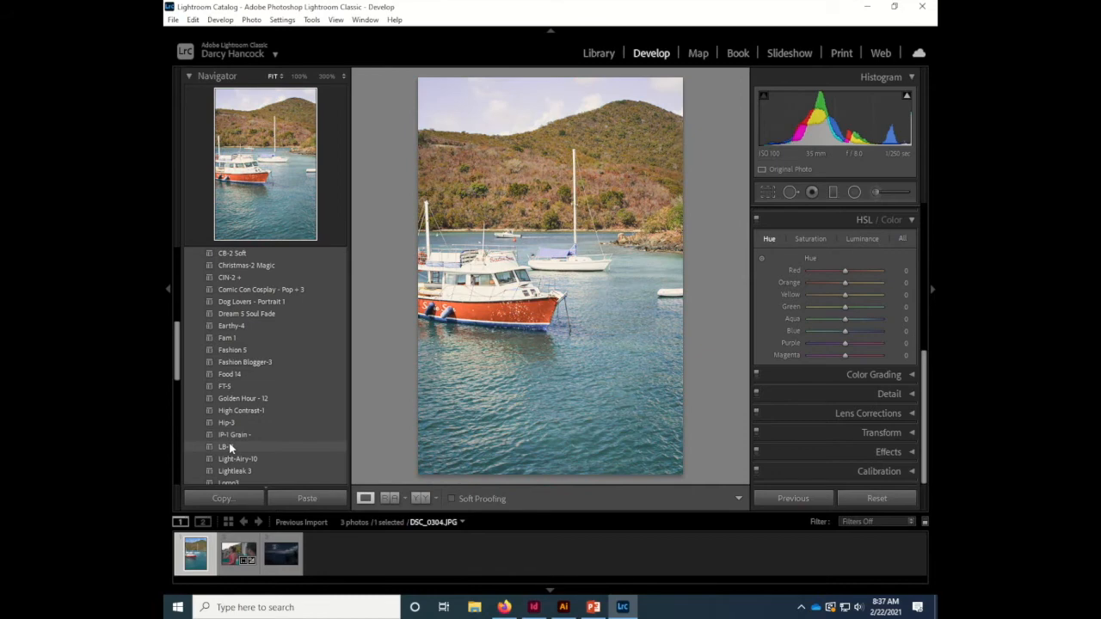
scroll(231, 465, down, 4)
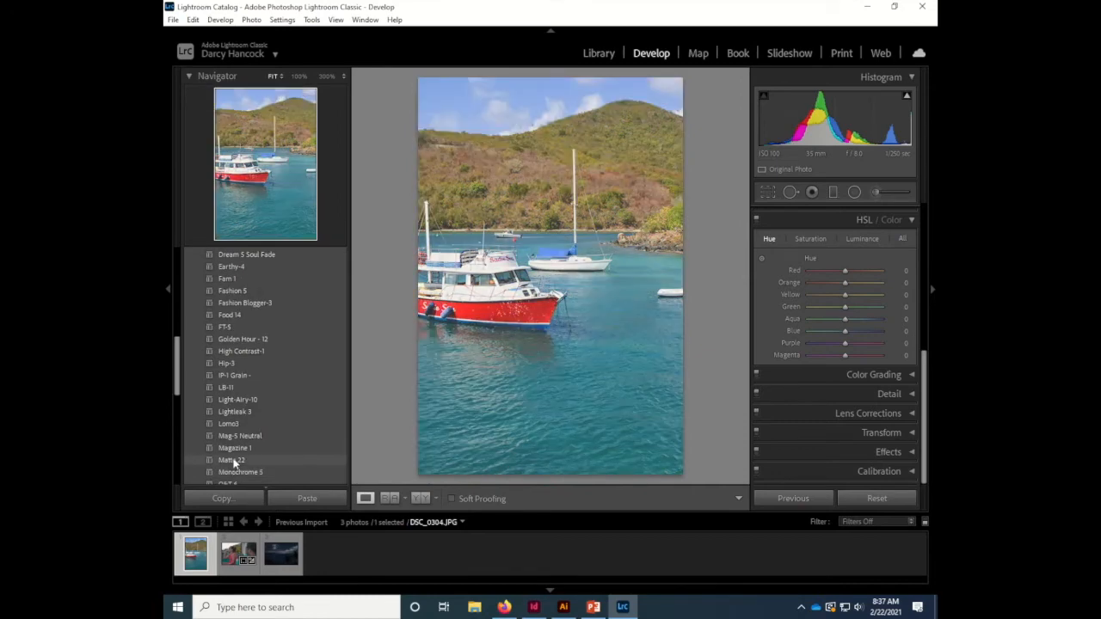
scroll(236, 421, down, 2)
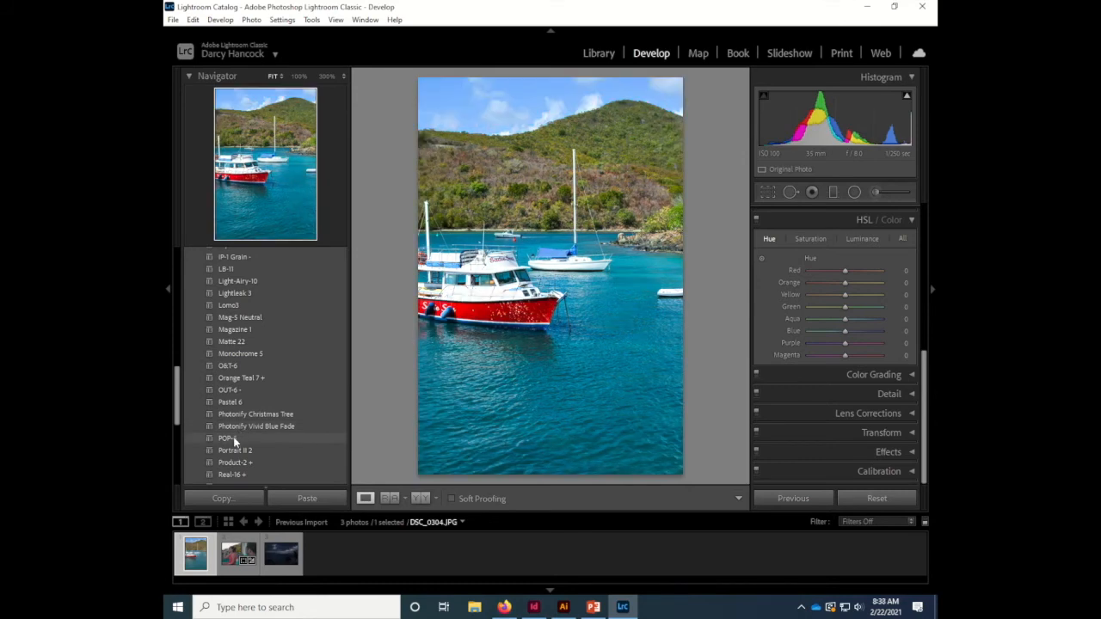
scroll(232, 451, down, 2)
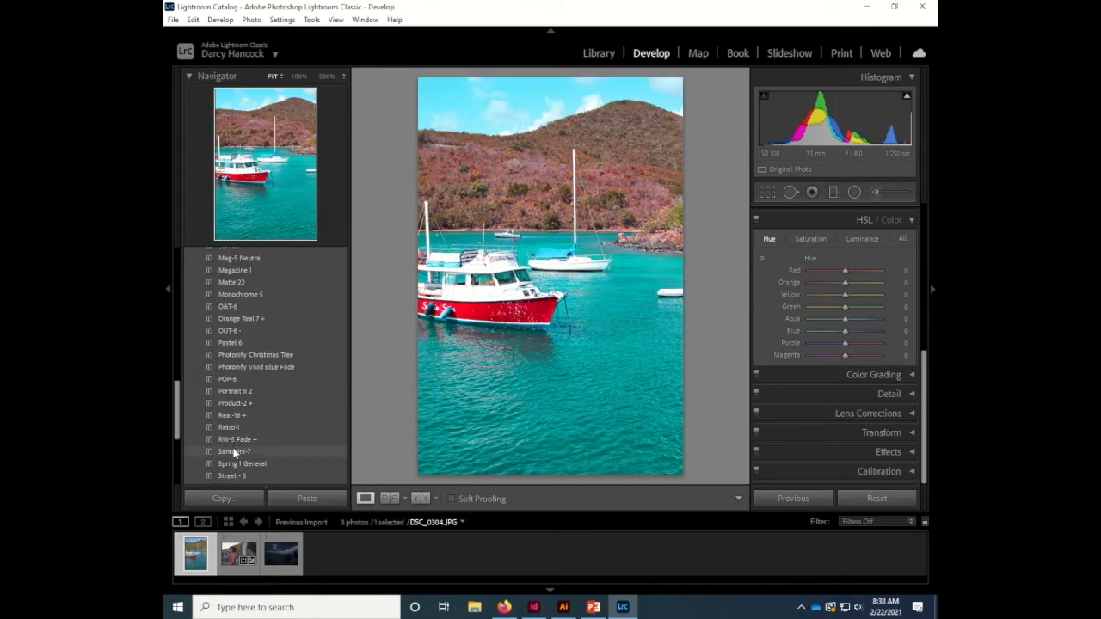
click(232, 464)
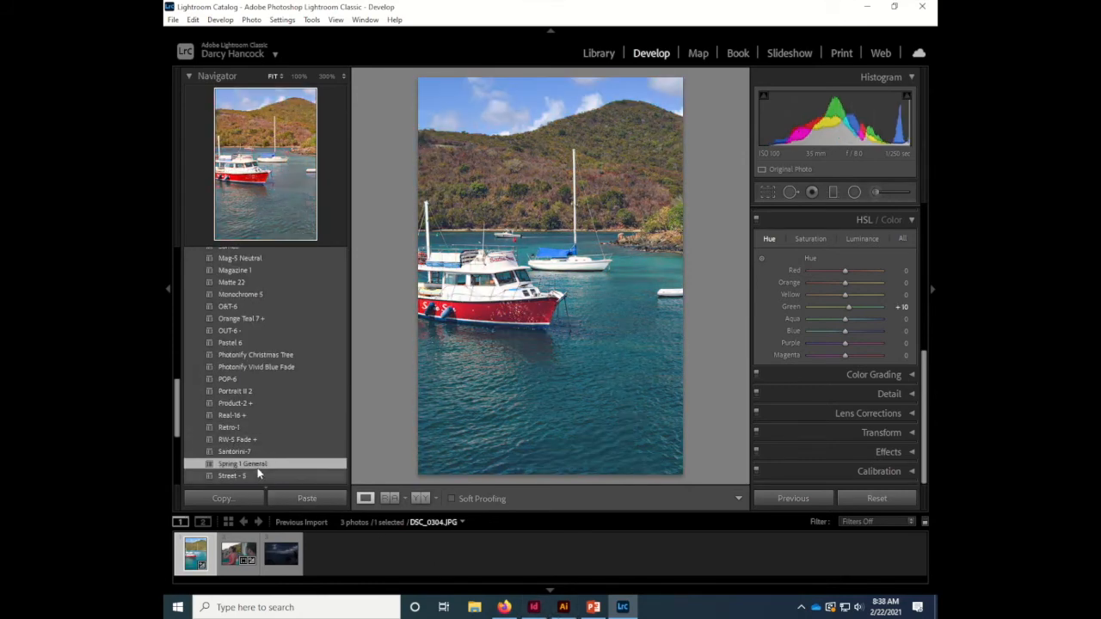
Step: Export the boat photo to the Desktop, into a subfolder whose name begins with "Lightroom Filtered"
right_click(537, 384)
mouse_move(589, 321)
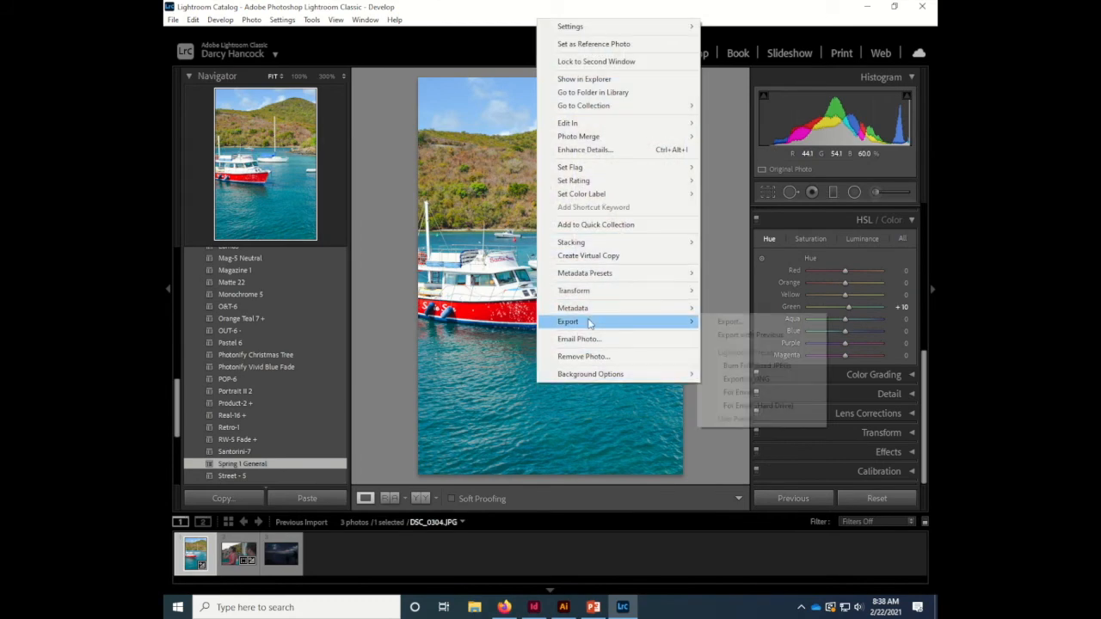
click(732, 322)
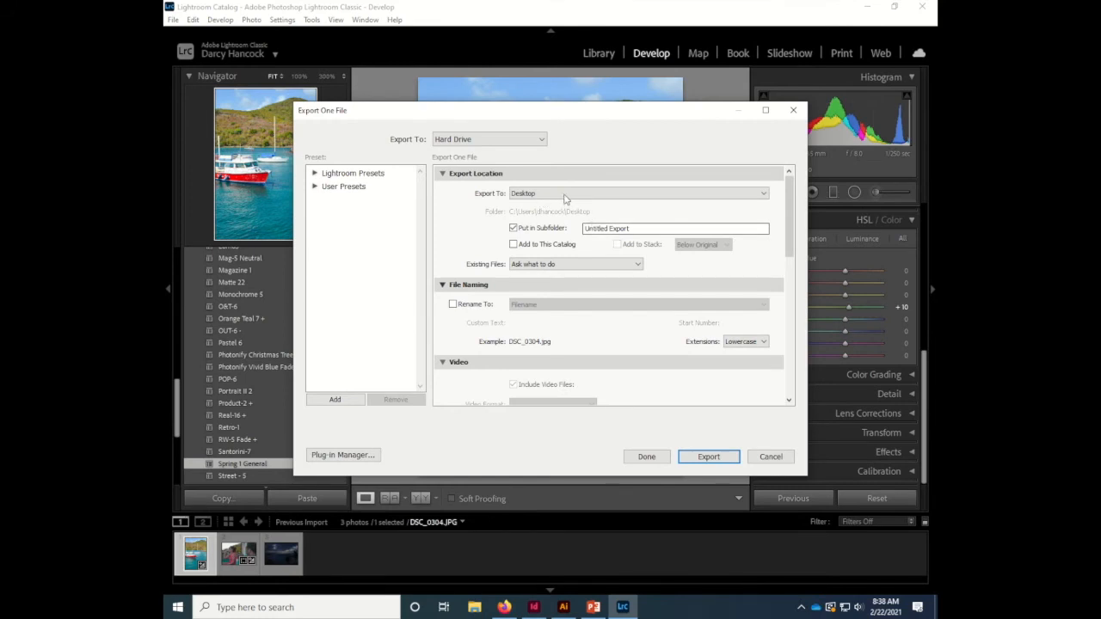
click(564, 197)
click(564, 197)
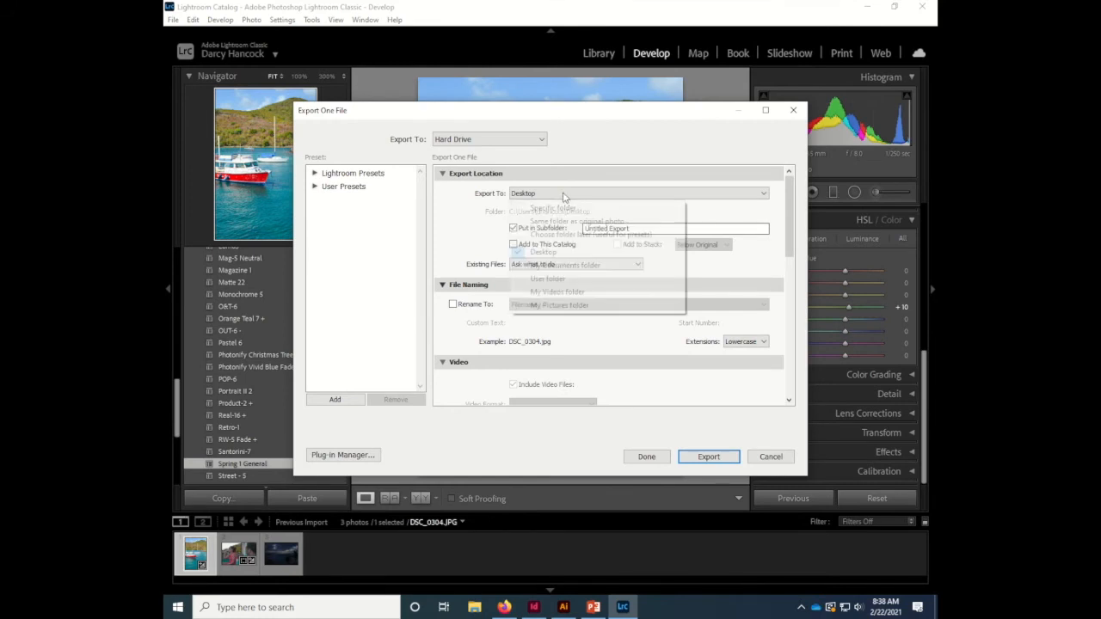
click(695, 226)
click(643, 232)
text(Lightroom Filtered h)
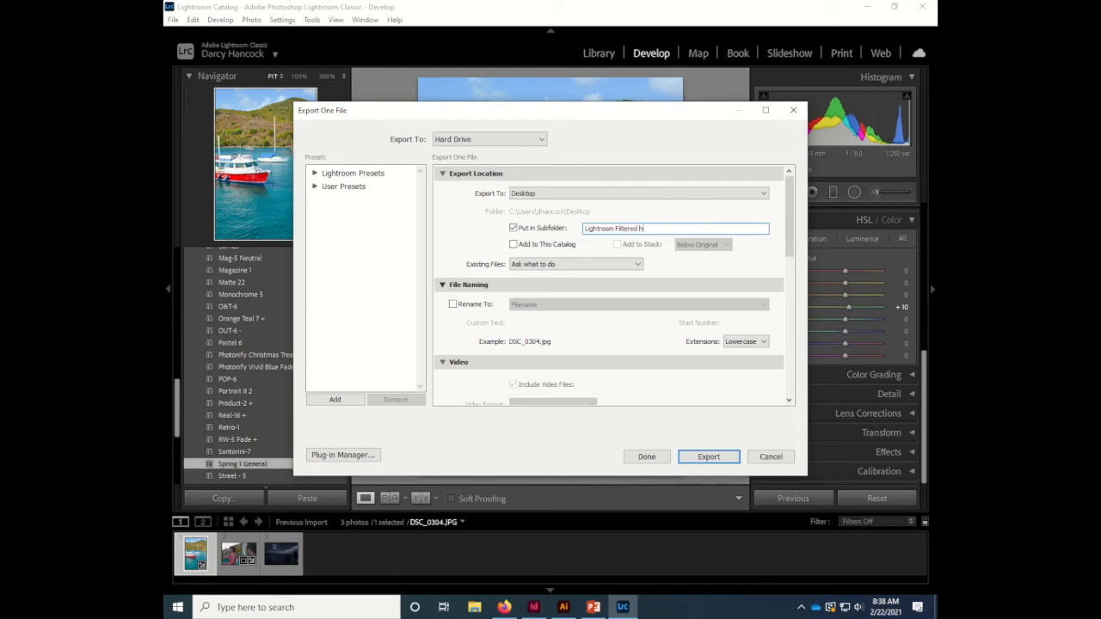
key(ctrl+a)
click(699, 460)
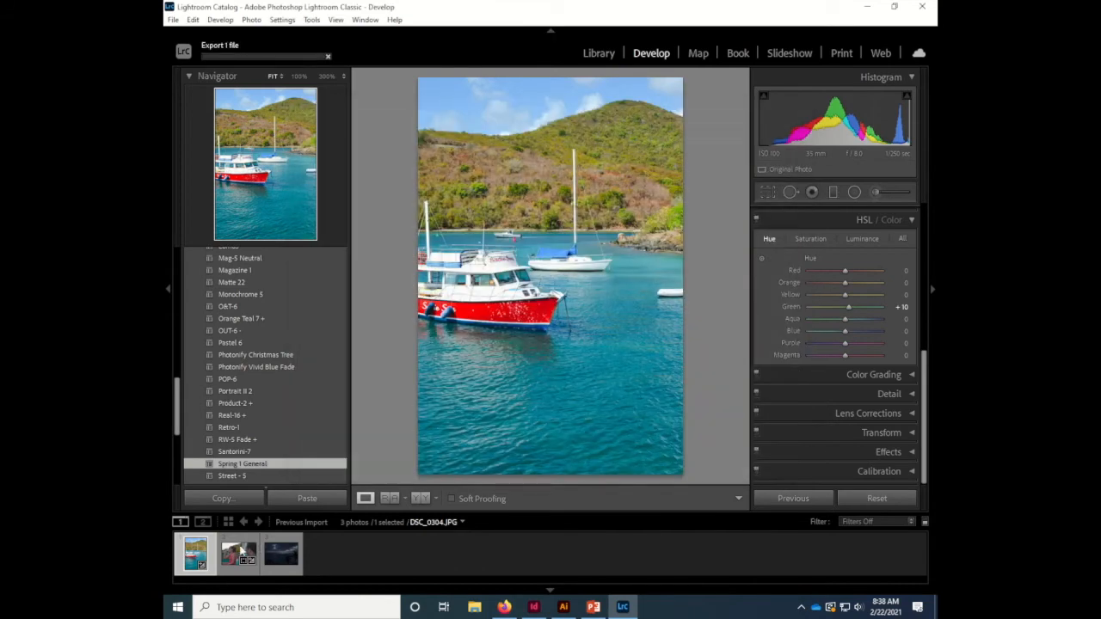
Step: Switch to the night seascape photo DSC_0512.JPG and expand its Color Grading adjustments
click(279, 557)
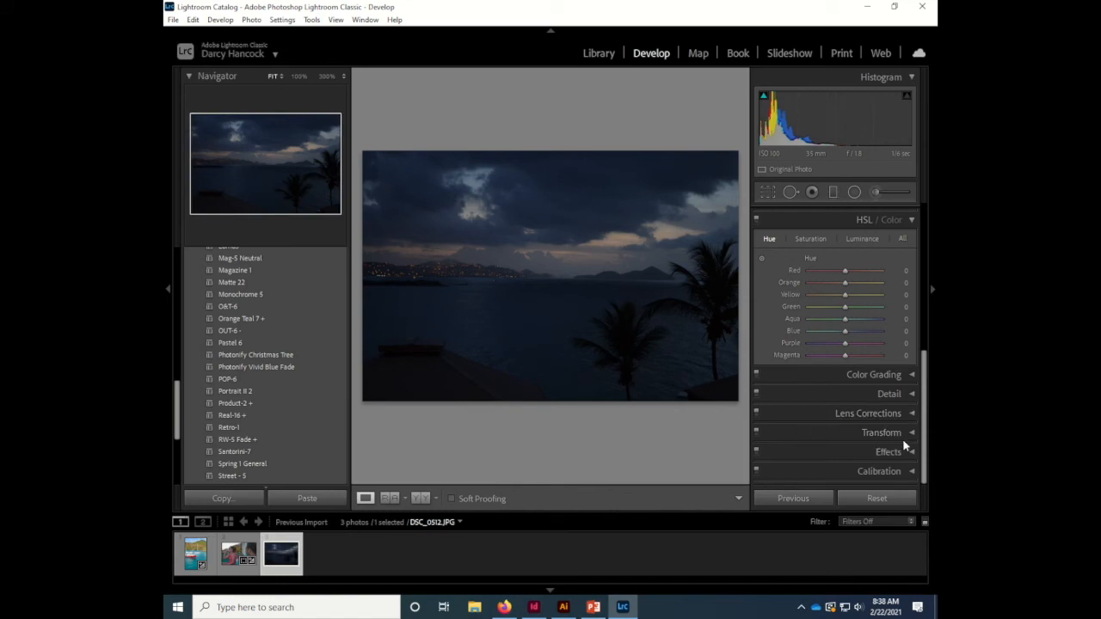
scroll(900, 425, up, 5)
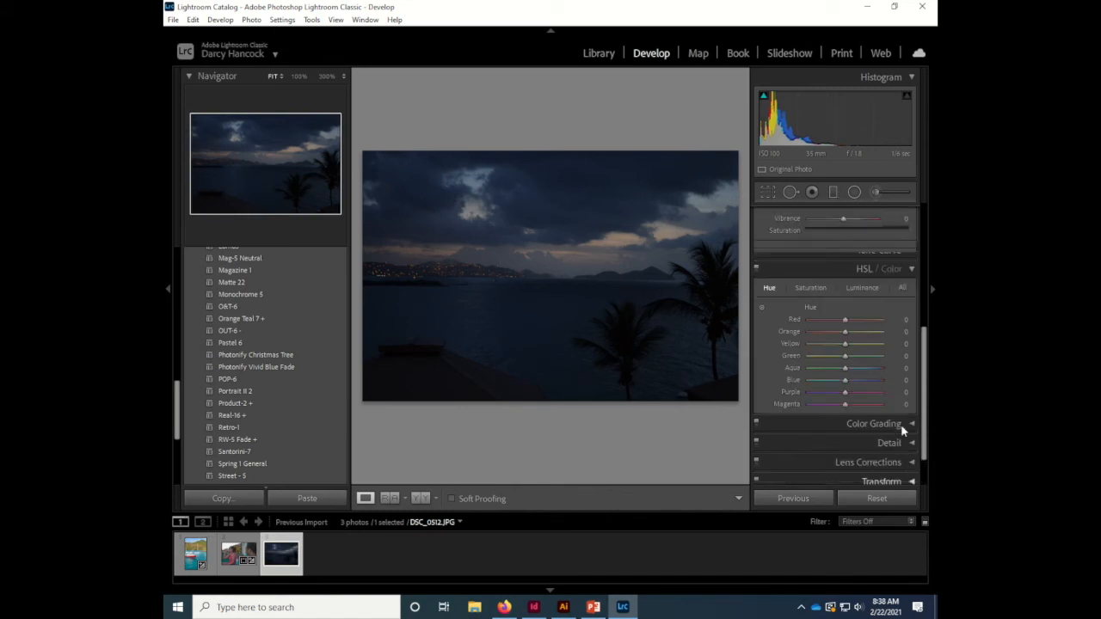
scroll(900, 429, down, 5)
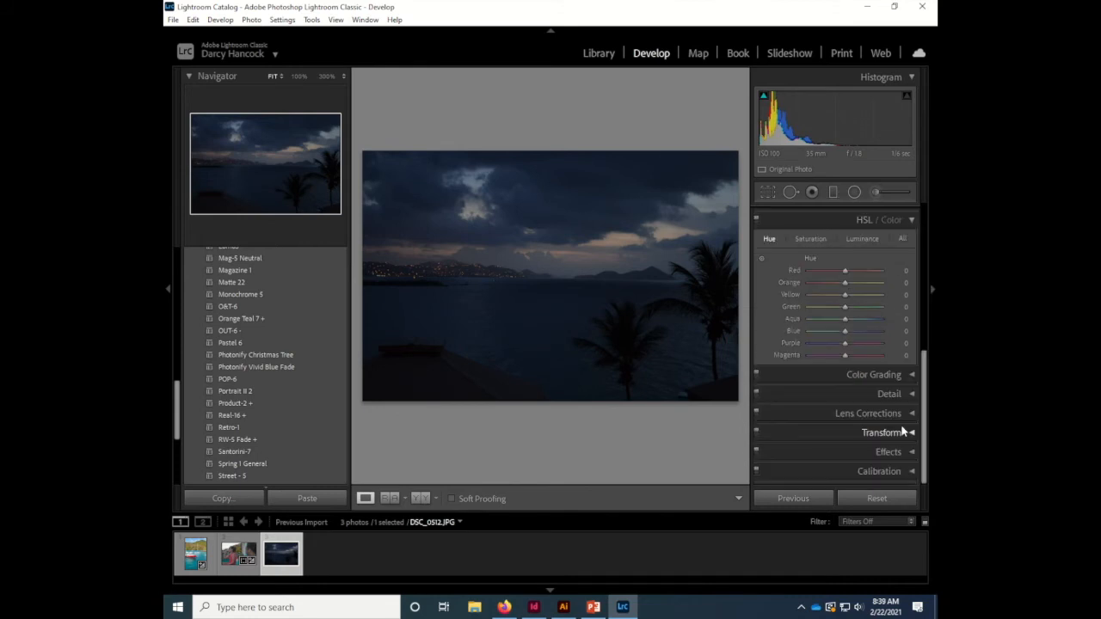
click(909, 373)
scroll(910, 378, down, 3)
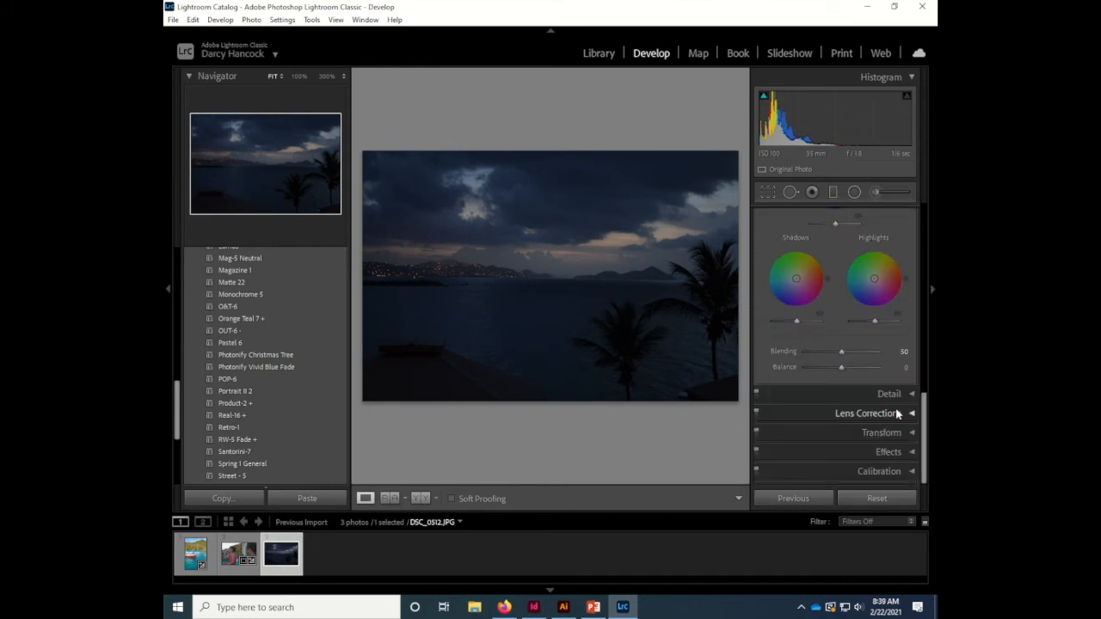
scroll(898, 404, up, 5)
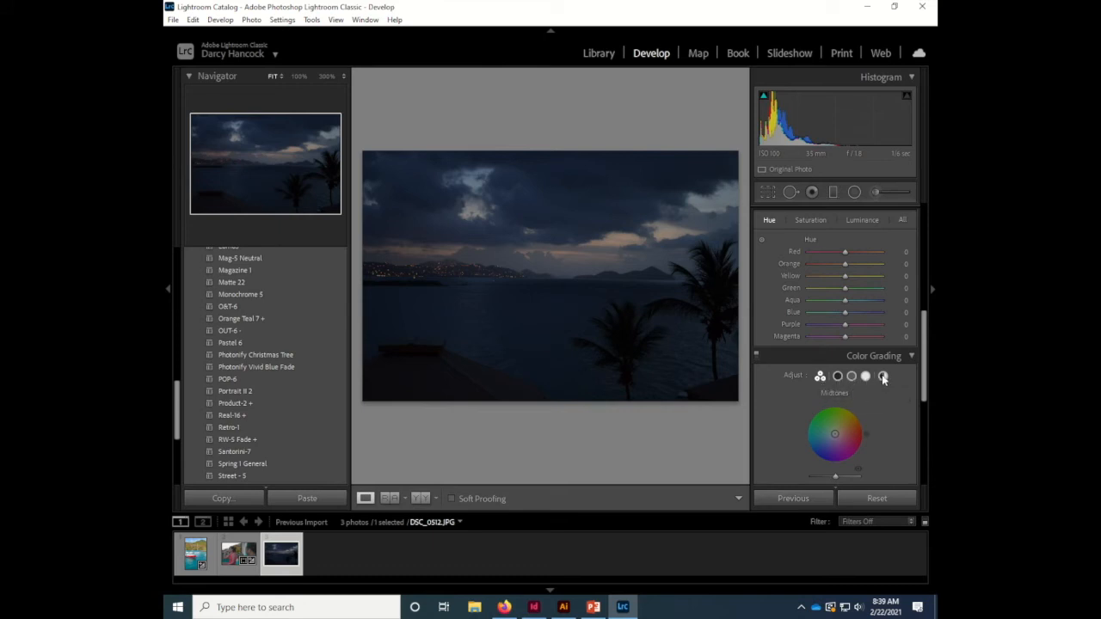
Step: Brighten DSC_0512.JPG with Exposure +2.28, Highlights -39, Shadows +77, Whites -47 and Blacks -44
scroll(901, 367, up, 2)
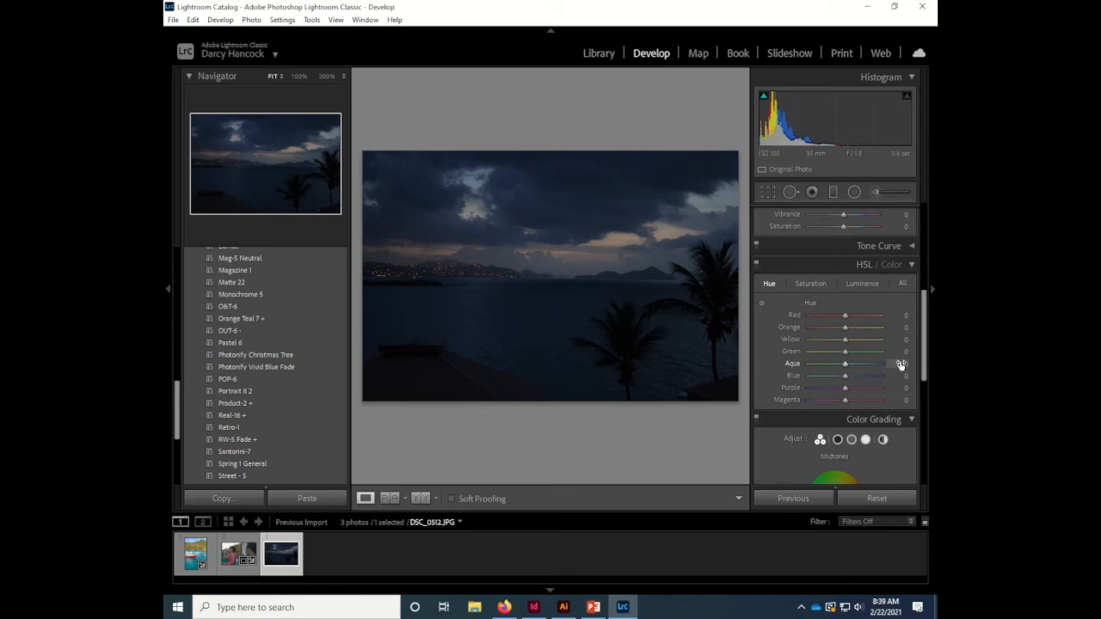
scroll(903, 335, up, 8)
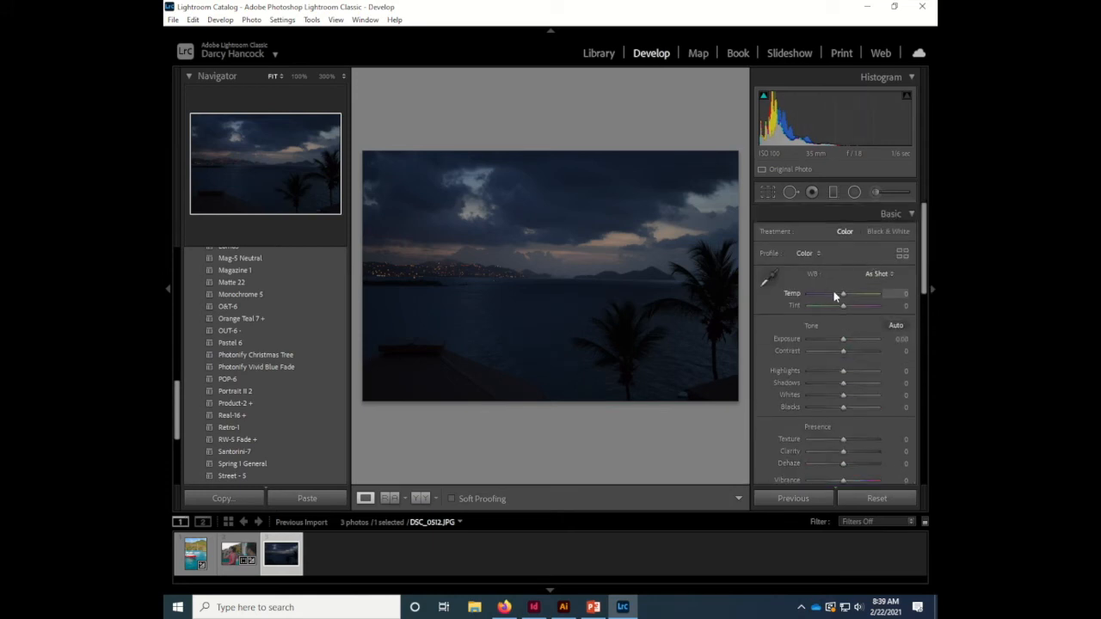
drag(842, 339, 858, 442)
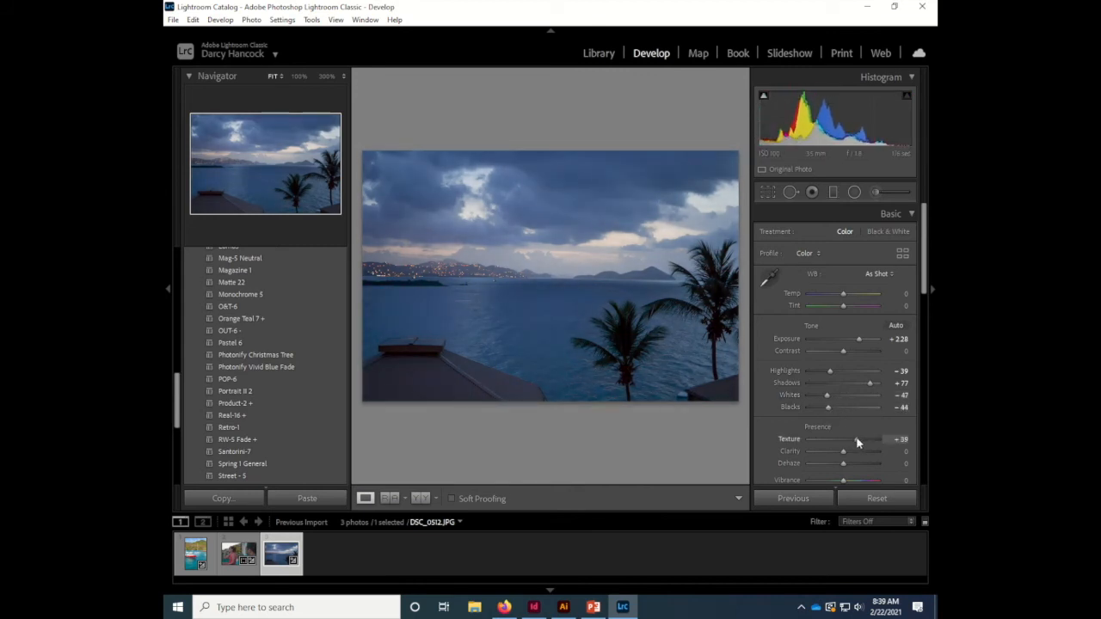
Step: Set Texture to +81, Clarity +16, Dehaze +28 and Saturation +33, and refine Highlights to -51 and Exposure to +2.81
mouse_move(853, 453)
mouse_down()
mouse_move(836, 452)
mouse_move(860, 453)
mouse_up()
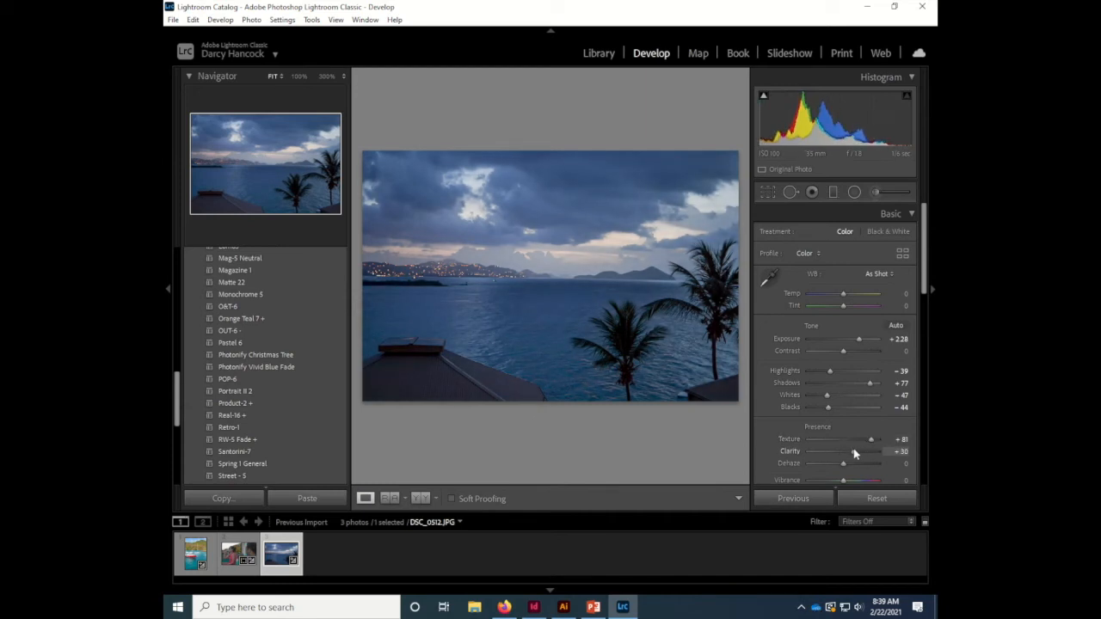
mouse_move(848, 463)
mouse_down()
mouse_move(863, 466)
mouse_move(850, 462)
mouse_up()
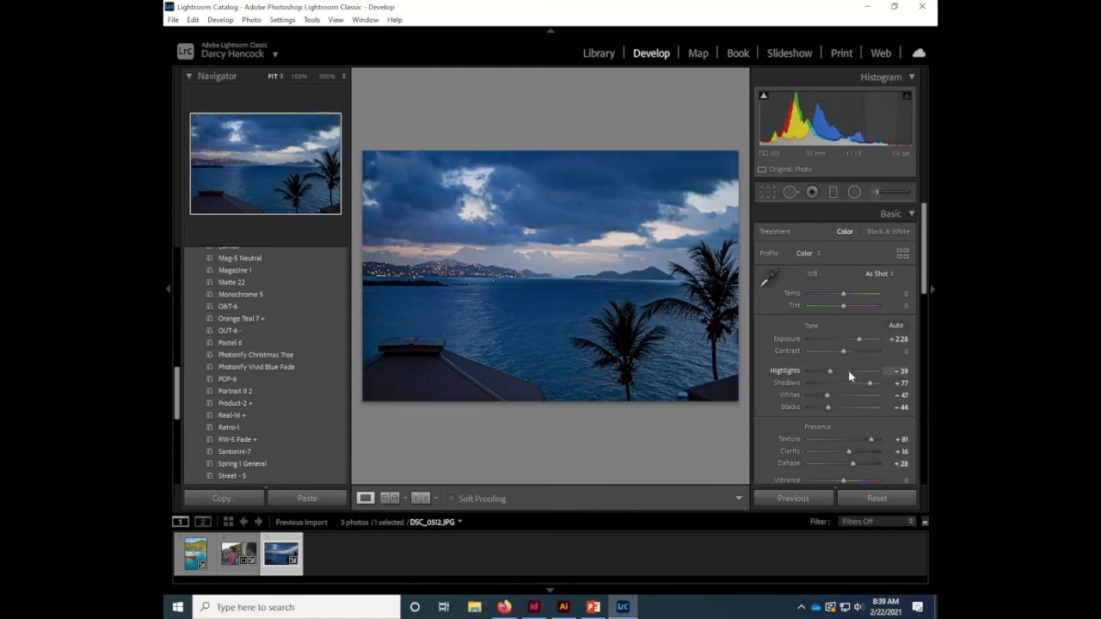
drag(828, 368, 864, 342)
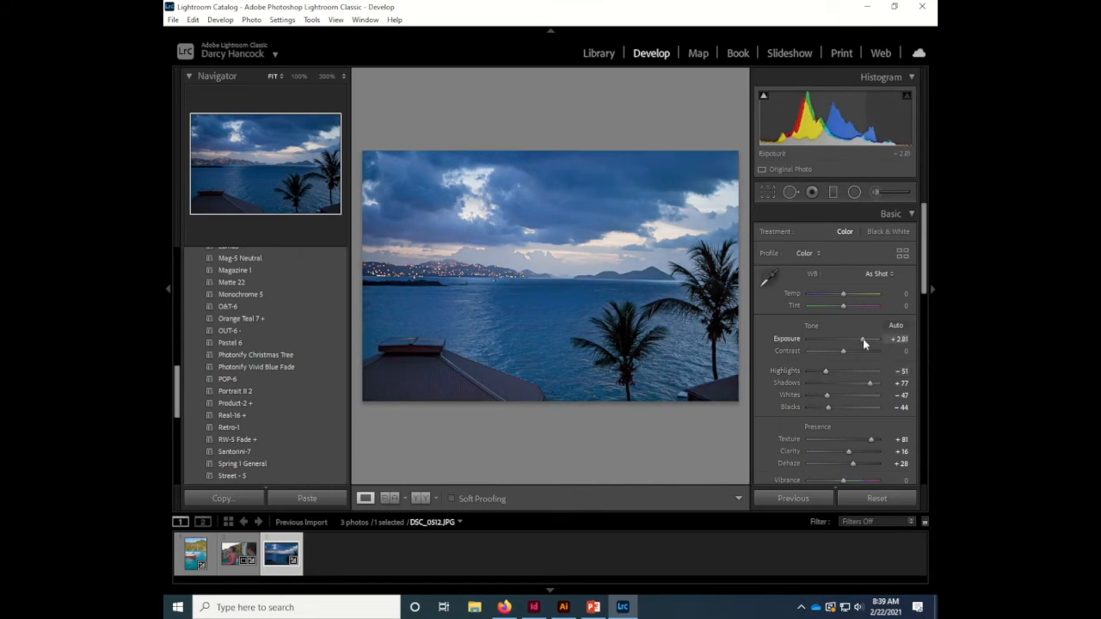
scroll(848, 399, down, 2)
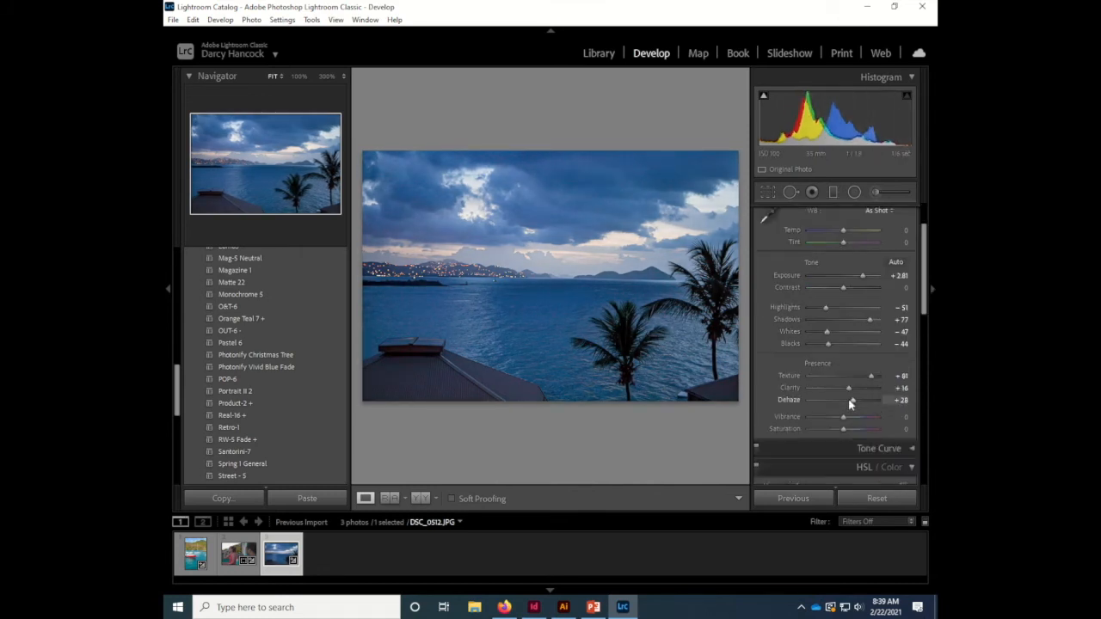
mouse_move(847, 433)
mouse_down()
mouse_move(865, 432)
mouse_move(854, 429)
mouse_up()
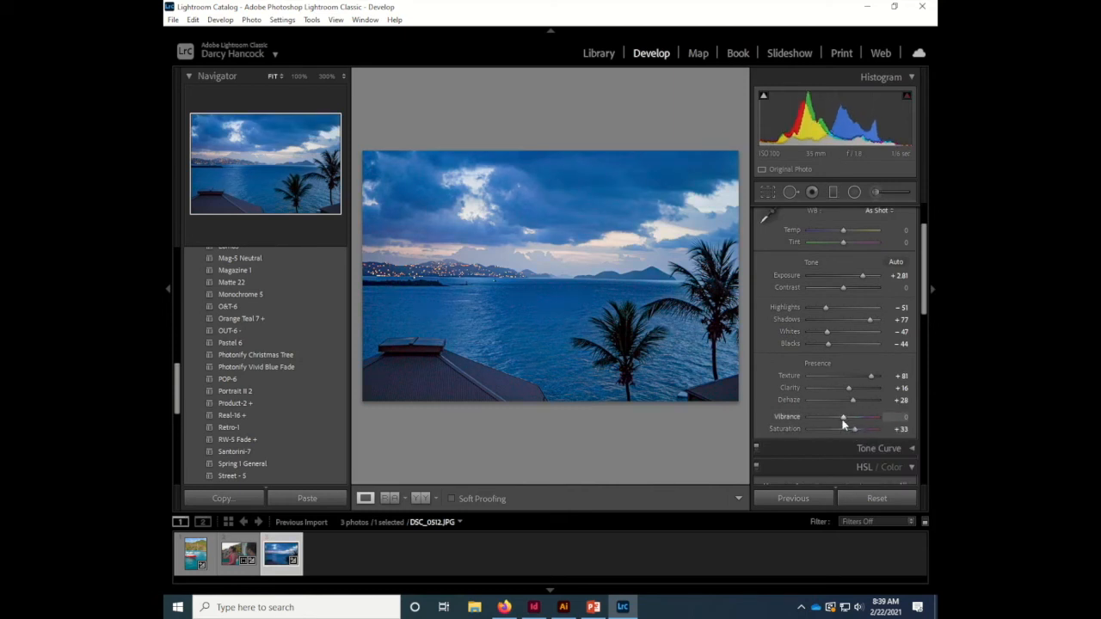
Step: Adjust the Tone Curve regions to Highlights +20, Lights -20, Darks -38 and Shadows +55, and collapse the section
scroll(842, 423, down, 2)
click(907, 385)
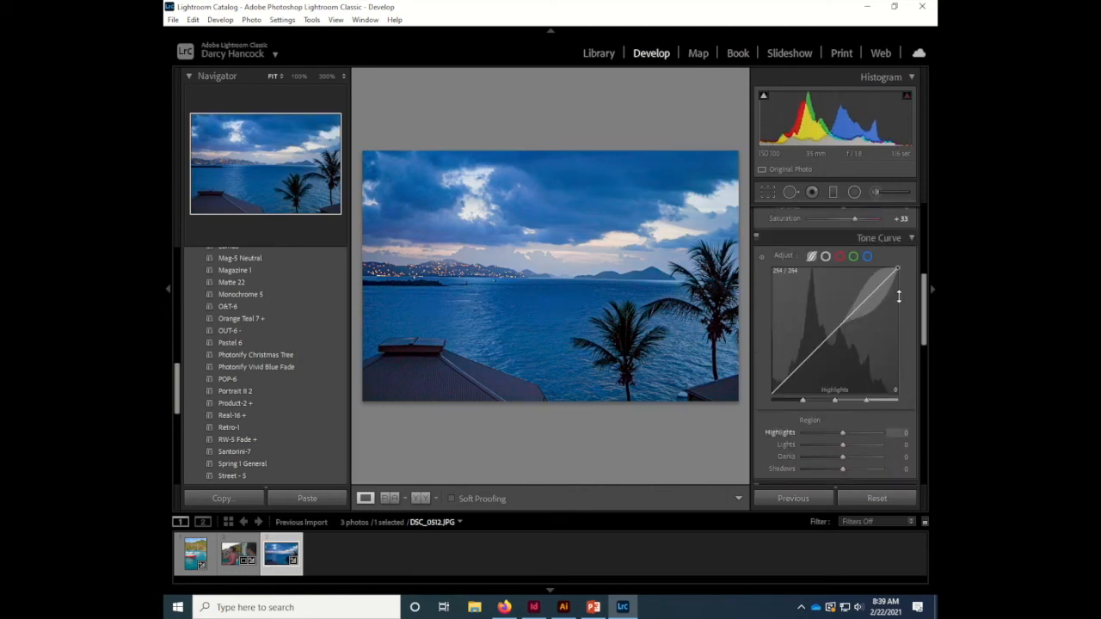
drag(842, 433, 863, 469)
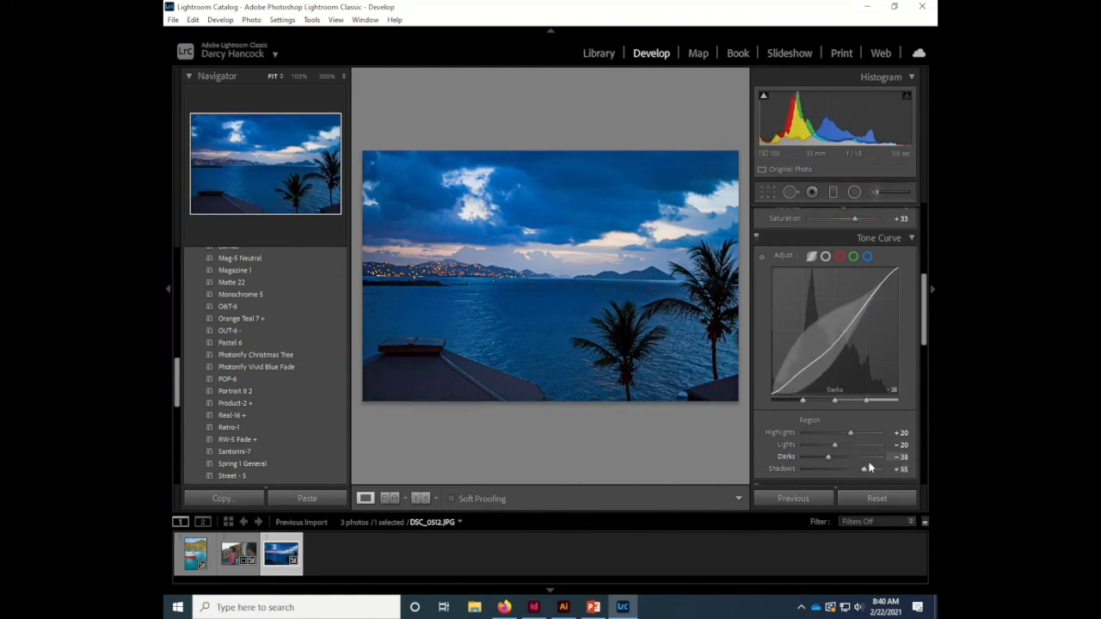
click(866, 257)
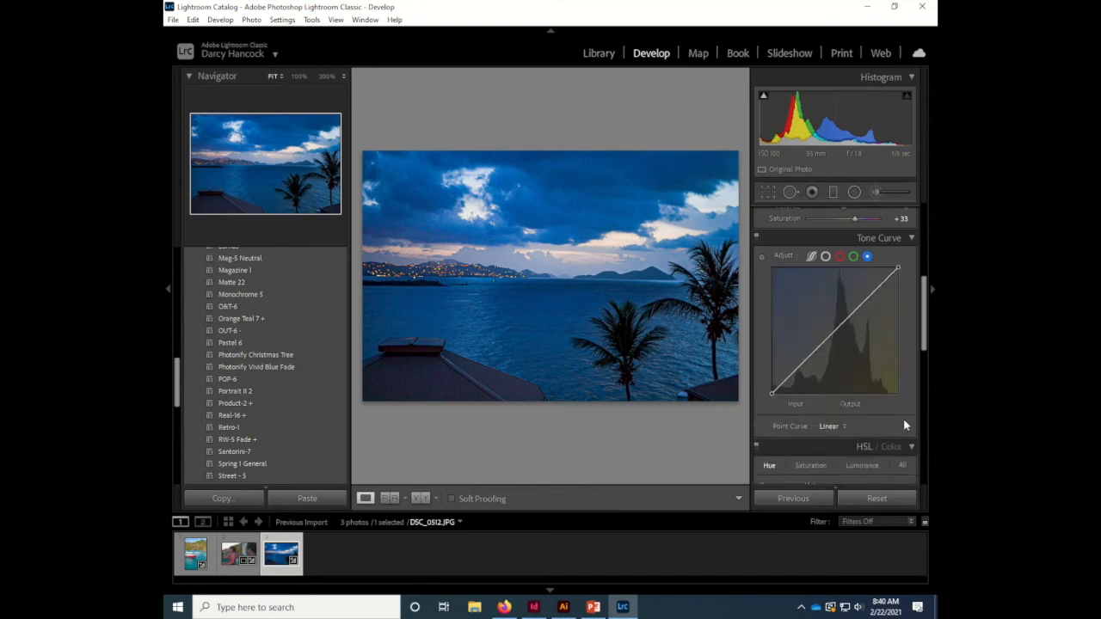
scroll(902, 404, down, 2)
scroll(900, 397, up, 2)
click(911, 238)
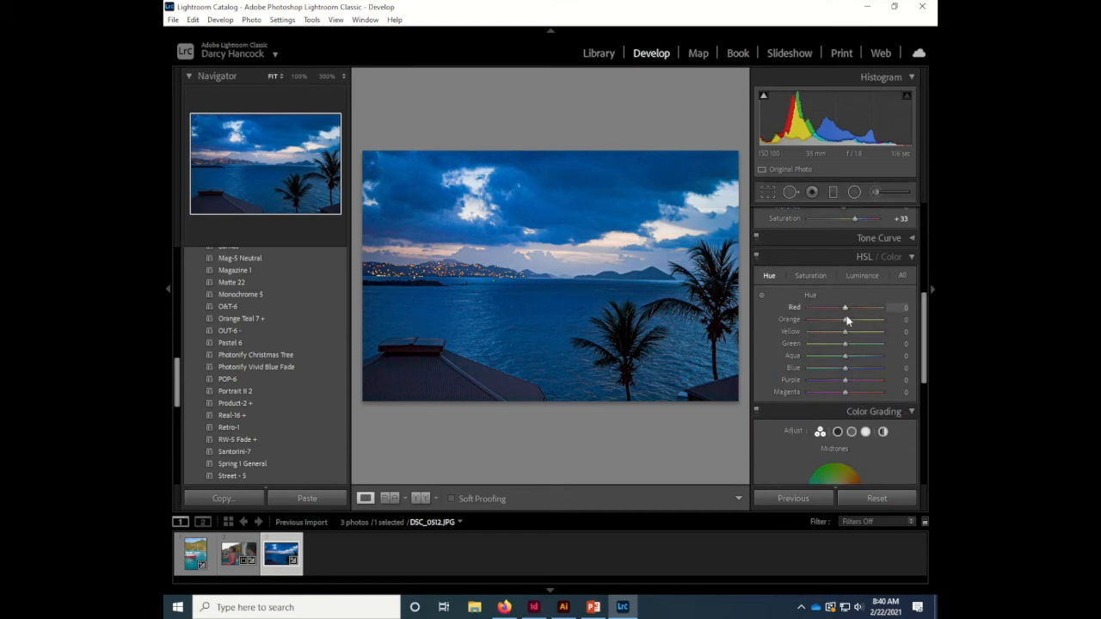
Step: Tint the photo's shadows magenta-purple with the Color Grading shadows wheel
mouse_move(844, 367)
mouse_down()
mouse_move(873, 372)
mouse_move(844, 372)
mouse_up()
scroll(855, 382, down, 1)
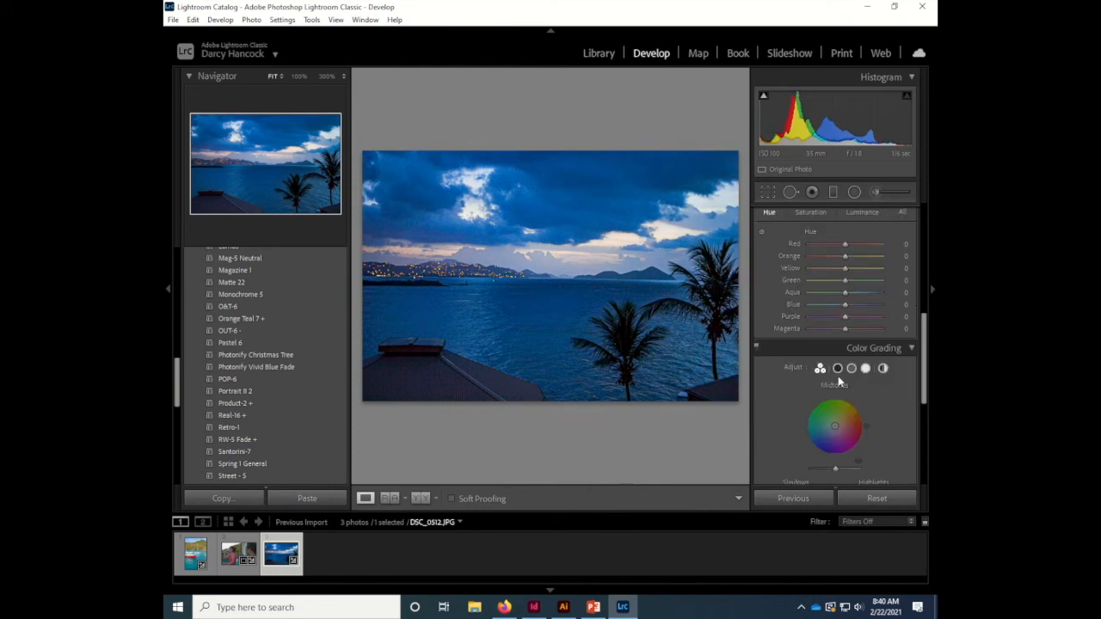
scroll(795, 366, down, 2)
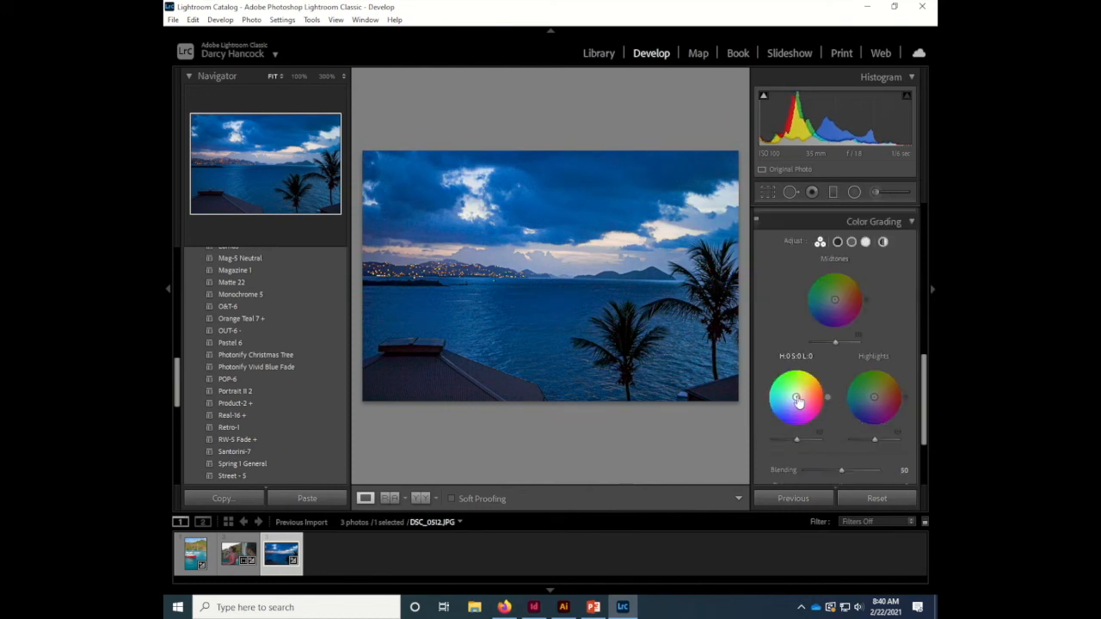
mouse_move(777, 401)
mouse_down()
mouse_move(825, 402)
mouse_move(769, 381)
mouse_move(790, 367)
mouse_move(817, 375)
mouse_move(773, 419)
mouse_up()
click(851, 242)
click(865, 244)
click(838, 242)
drag(823, 352, 856, 354)
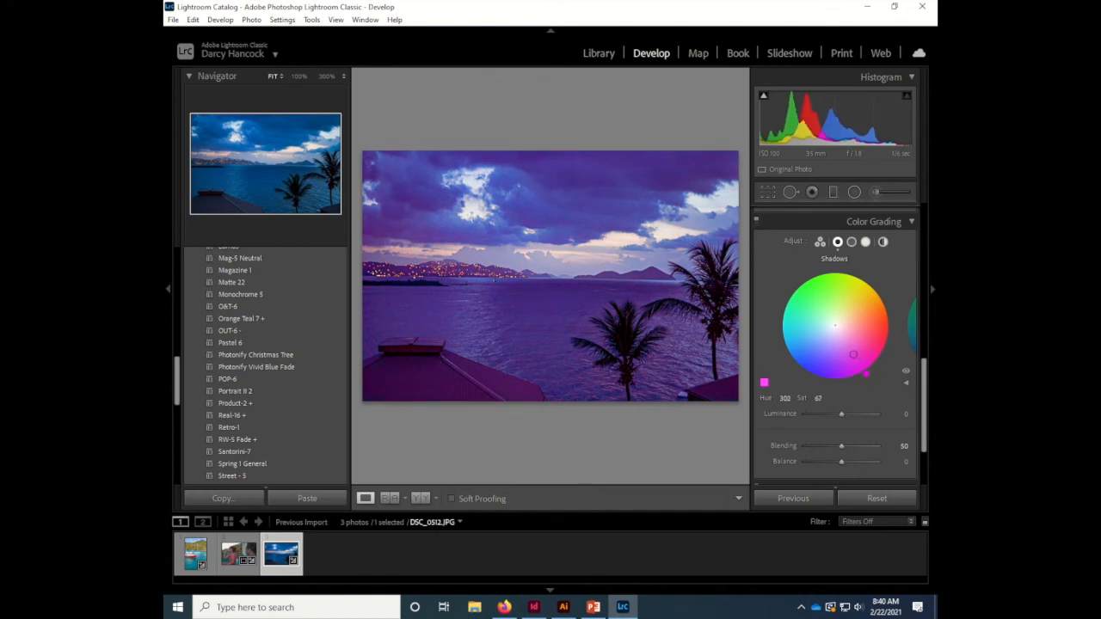
Step: Tint the photo's highlights magenta in Color Grading, with hue 300 and saturation 88
click(852, 243)
click(865, 244)
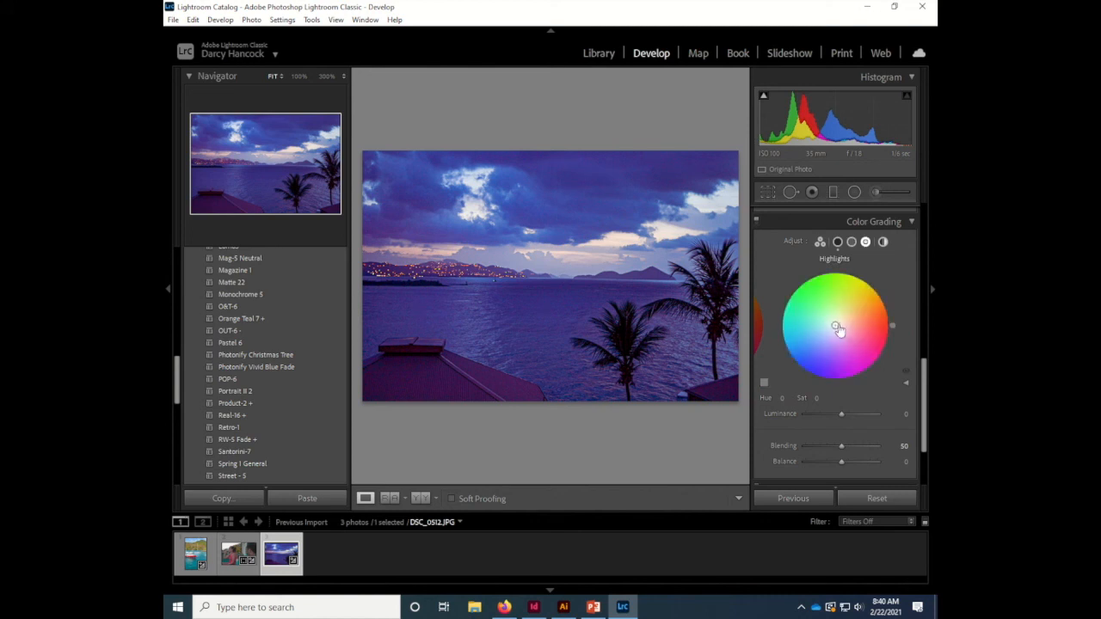
drag(846, 301, 856, 361)
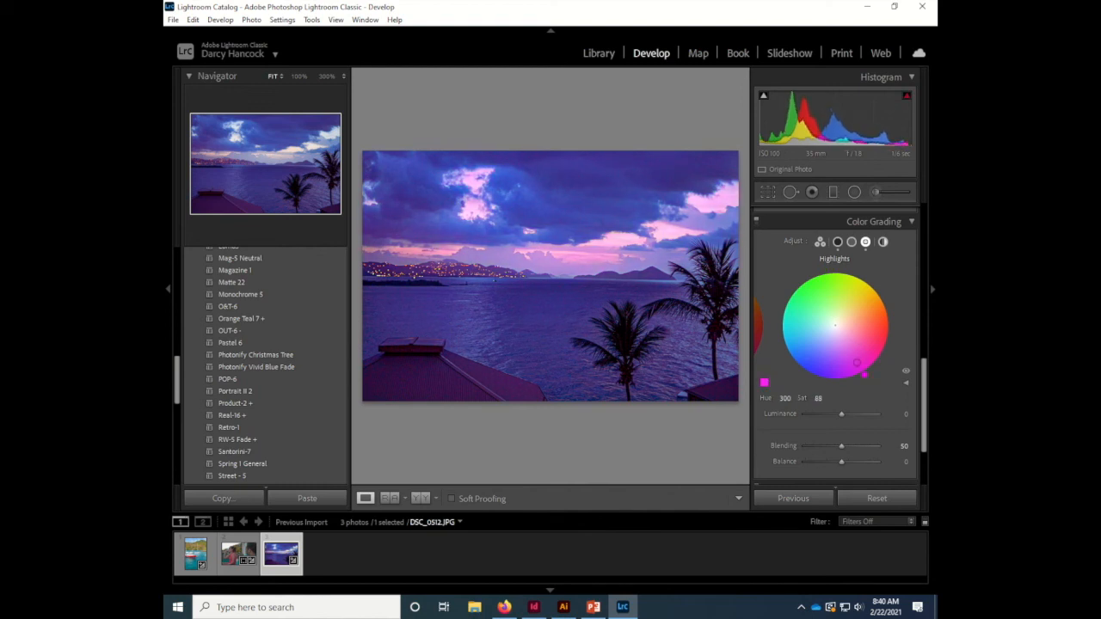
Step: Shift the Color Grading shadows tint to blue, with hue 247 and saturation 71
click(850, 242)
click(838, 241)
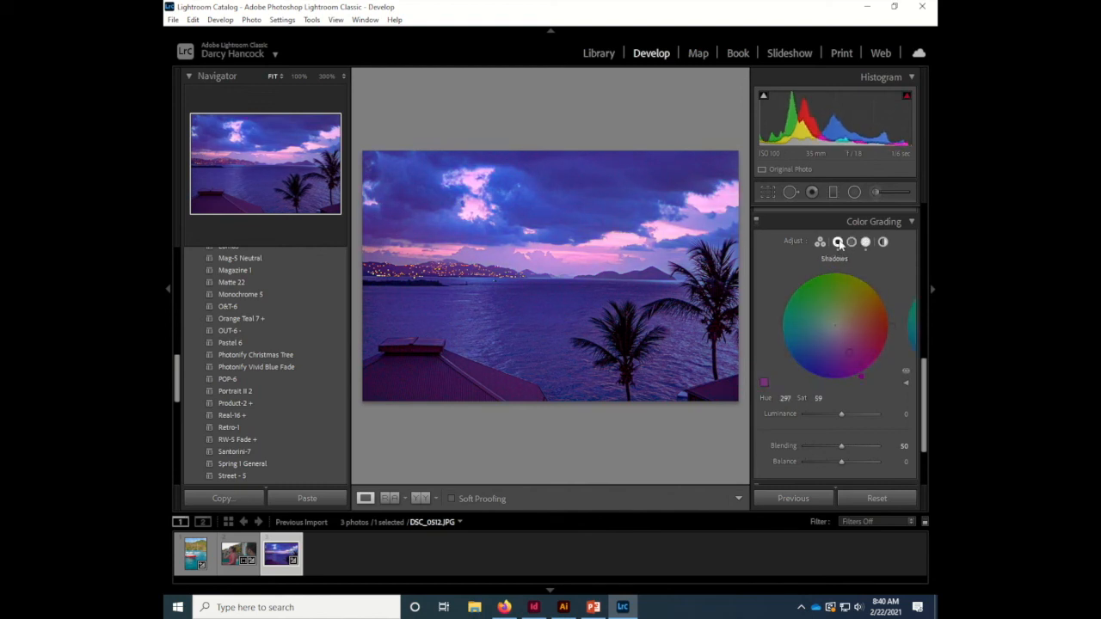
drag(848, 353, 821, 358)
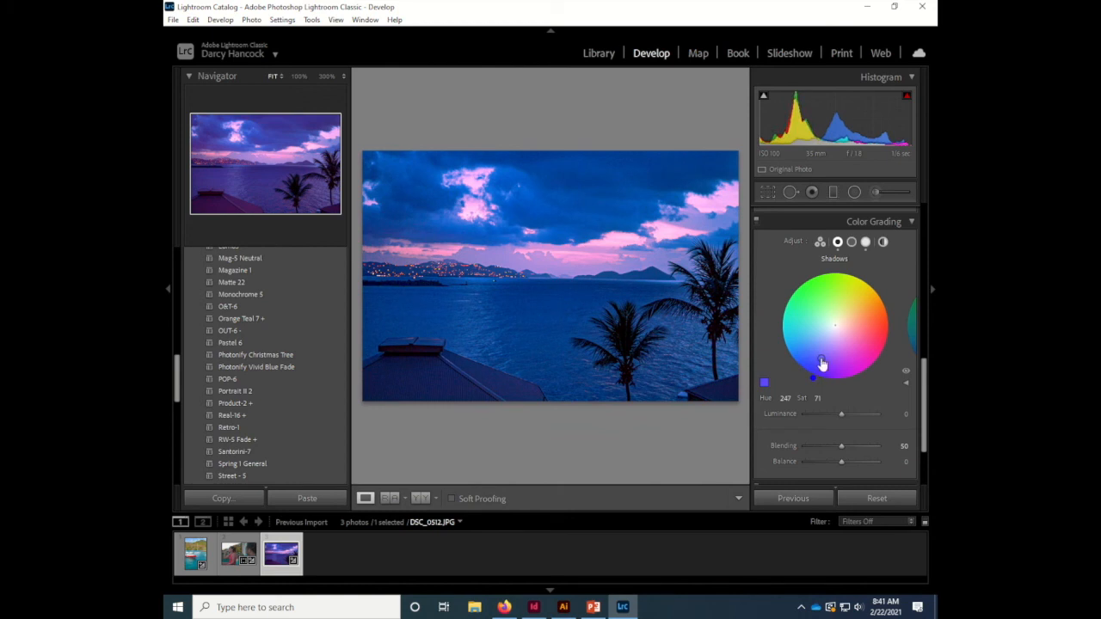
Step: Intensify the magenta tint of the highlights and tint the midtones magenta with hue 294 and saturation 90
click(865, 241)
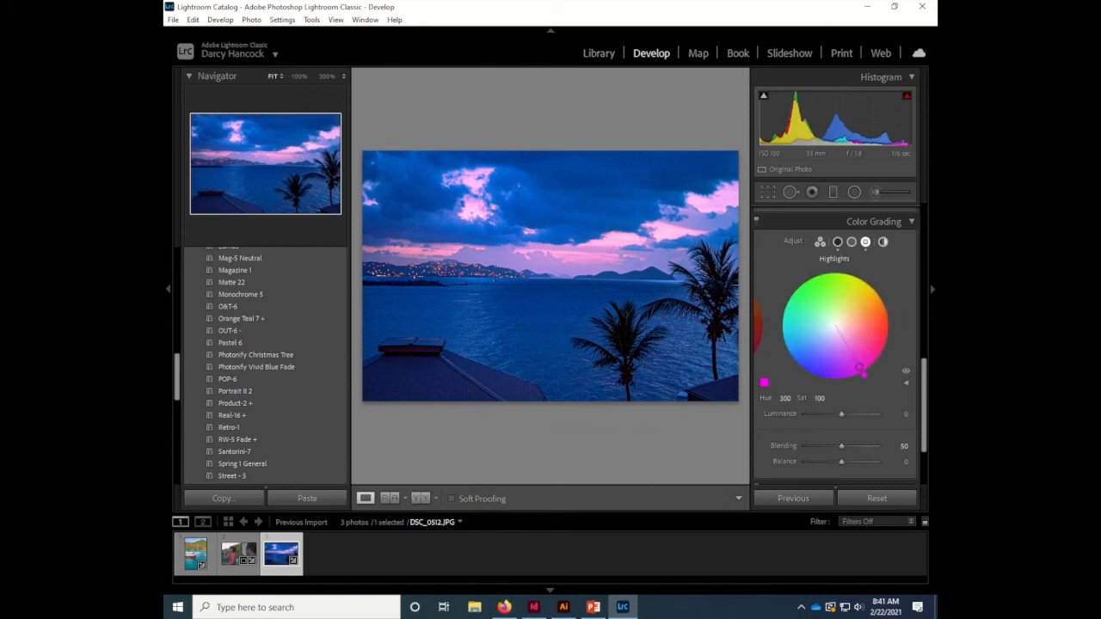
drag(873, 367, 876, 366)
click(850, 242)
drag(836, 327, 855, 366)
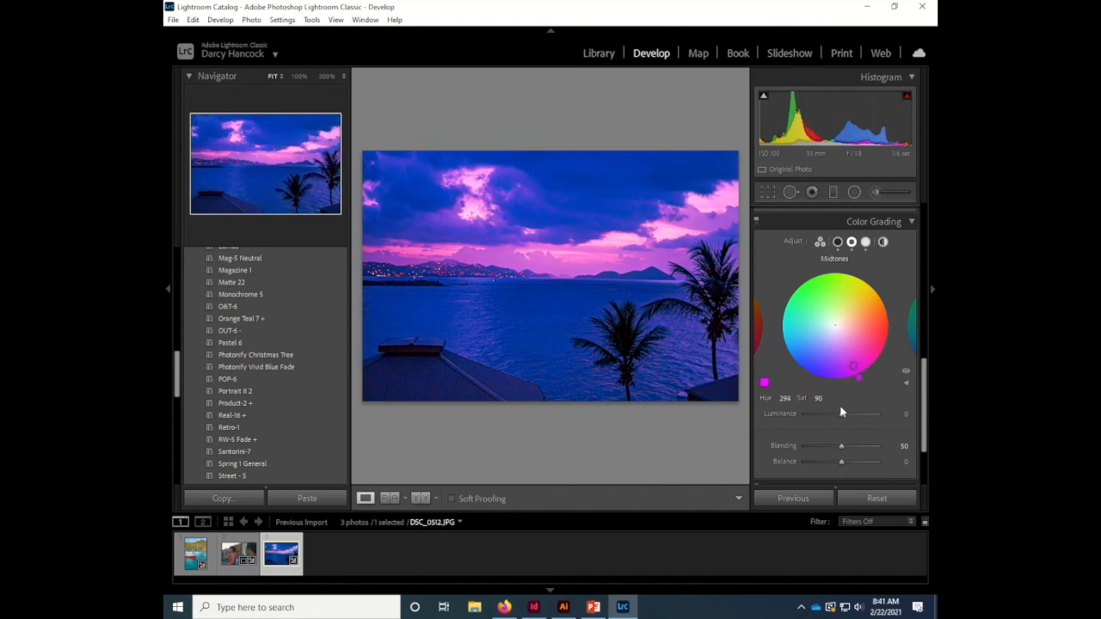
Step: Set the Color Grading Blending to 49 and Balance to -10, and show all three tonal wheels together
mouse_move(841, 446)
mouse_down()
mouse_move(868, 456)
mouse_move(833, 449)
mouse_move(877, 459)
mouse_move(831, 459)
mouse_move(839, 464)
mouse_up()
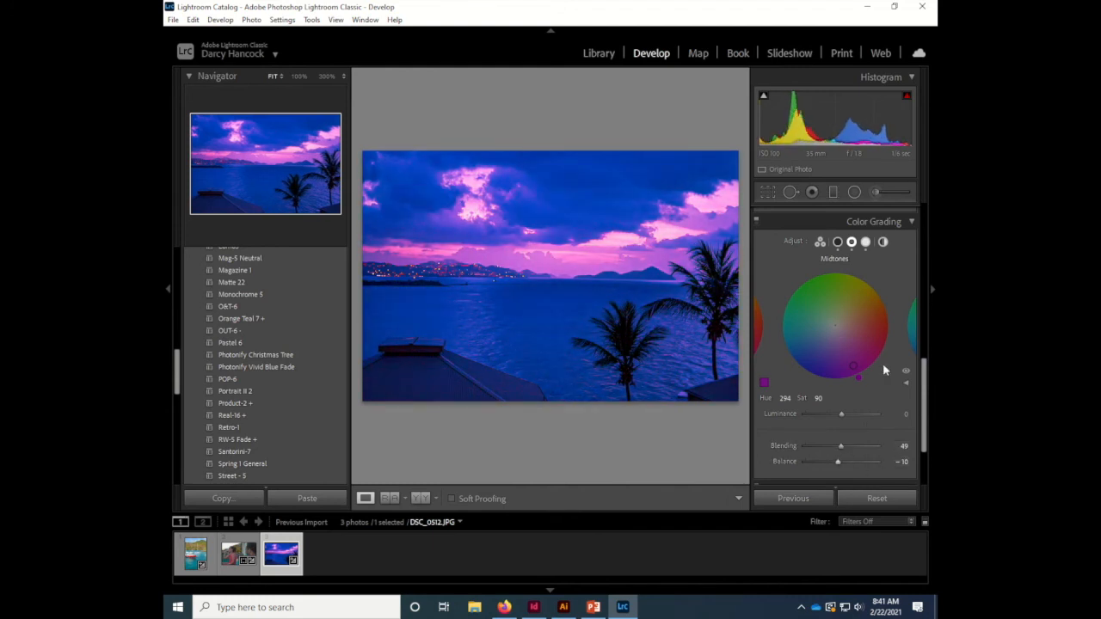
click(883, 243)
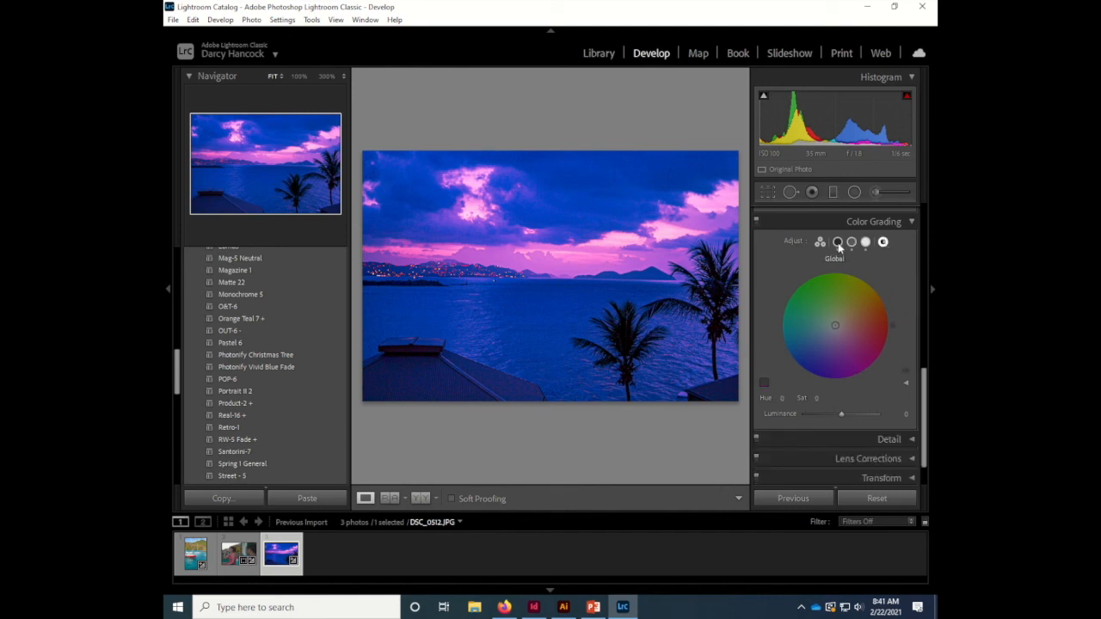
click(821, 244)
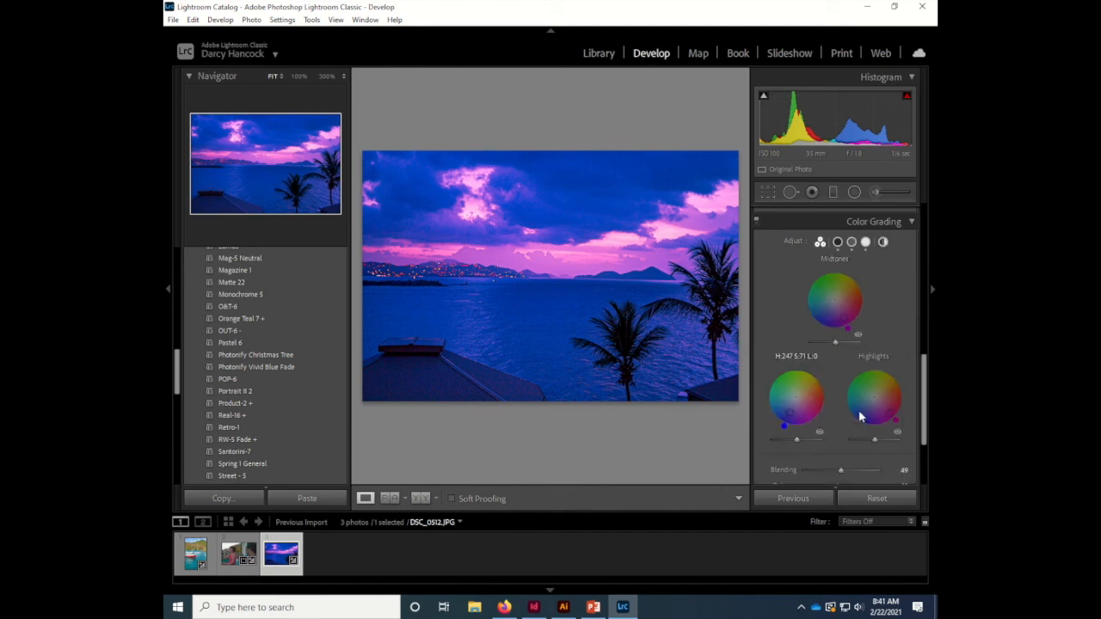
scroll(869, 378, down, 2)
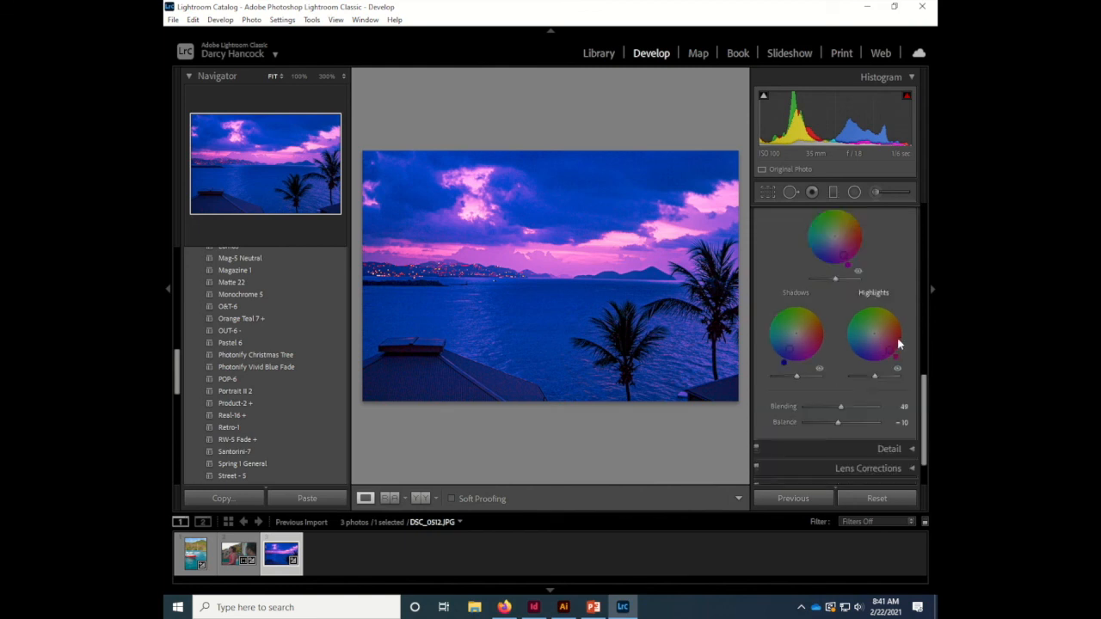
Step: Expand the Detail settings and set the Luminance noise reduction to 26
click(904, 448)
scroll(897, 405, down, 1)
scroll(896, 392, up, 1)
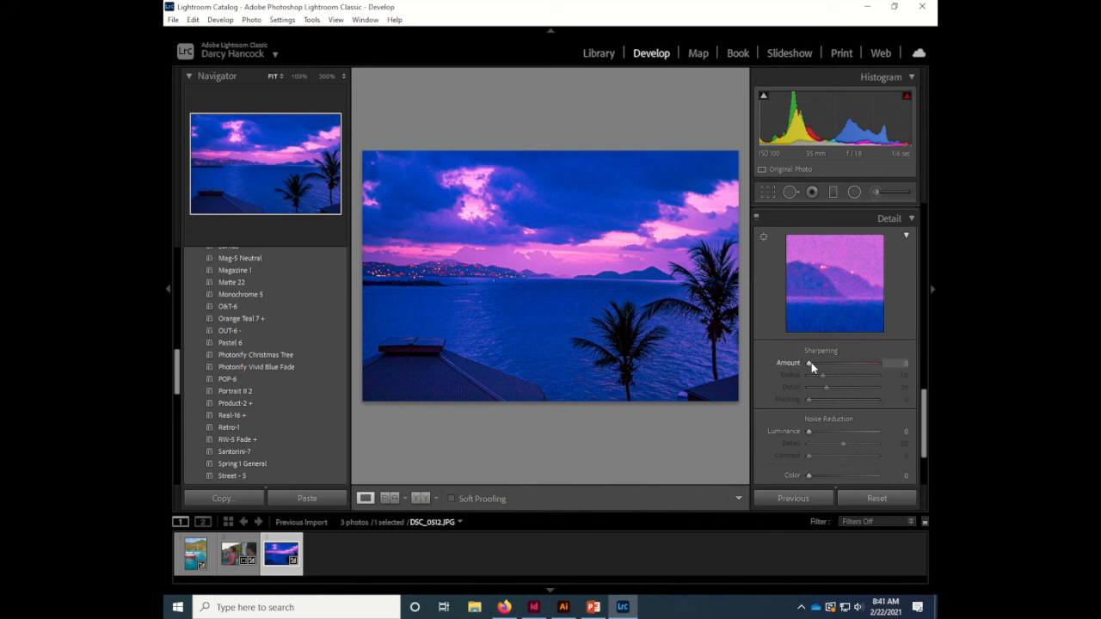
drag(816, 437, 827, 438)
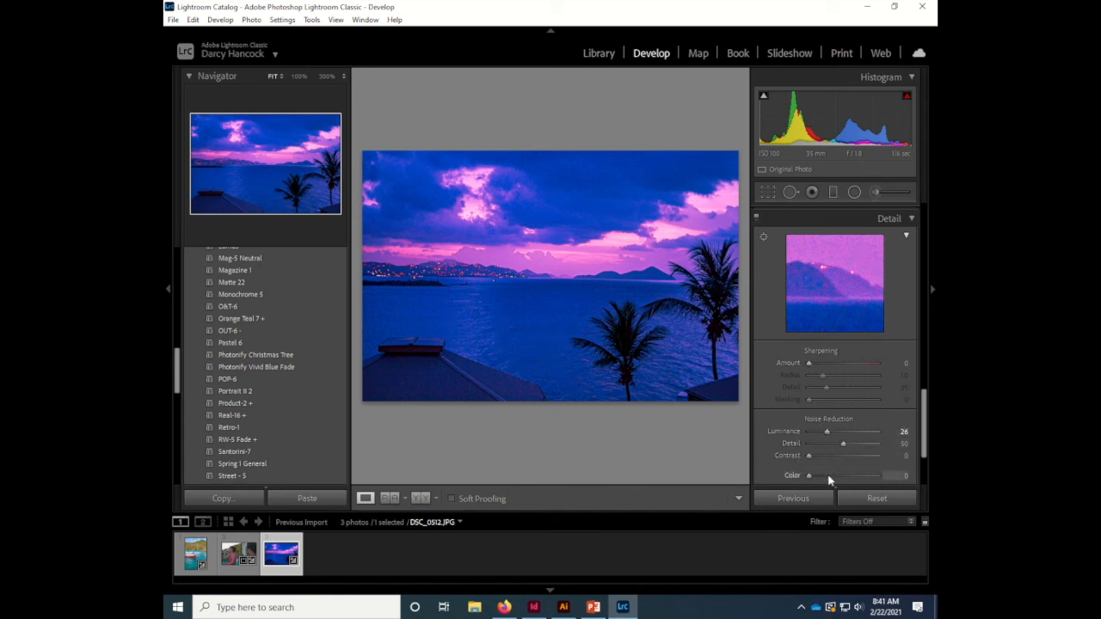